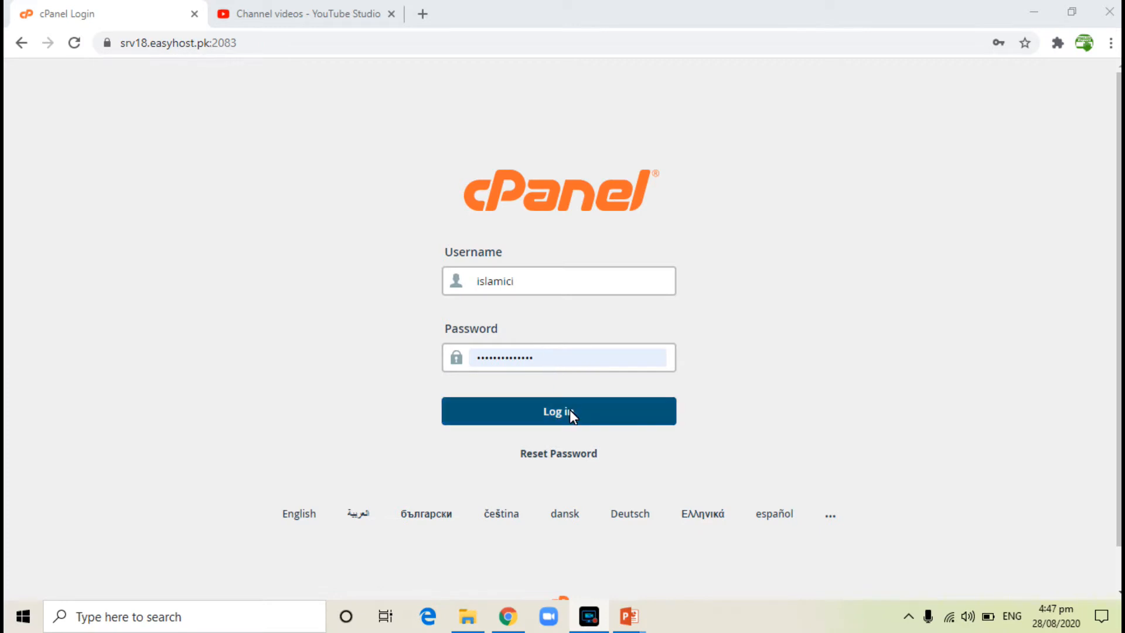
# Log in to the hosting account with the prefilled username and password.
pyautogui.click(570, 410)
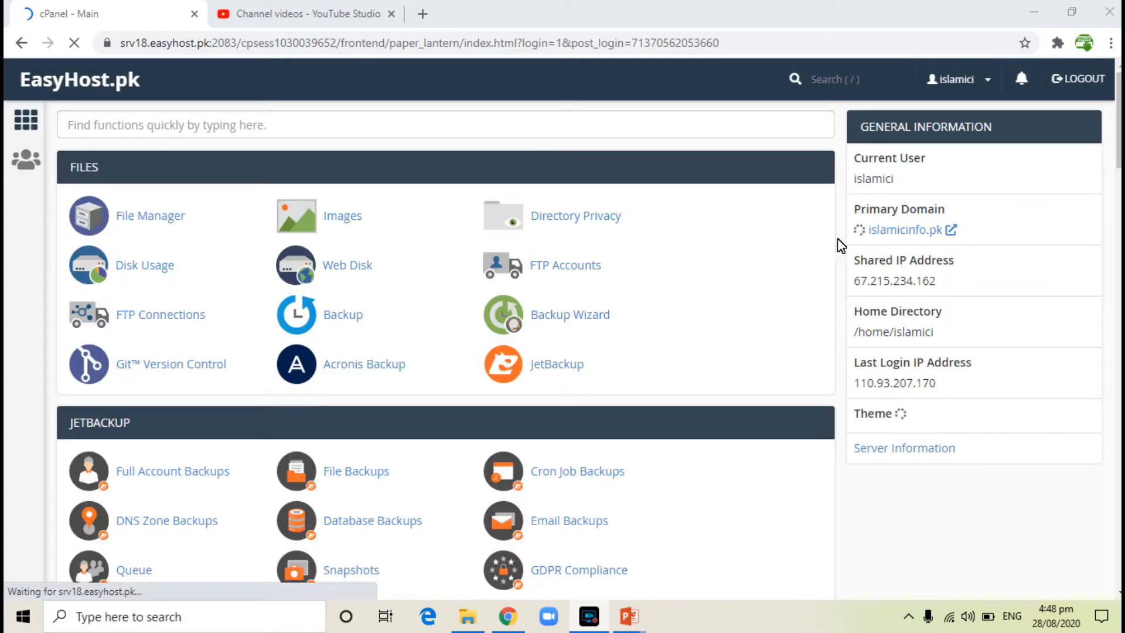
# Search the available functions for "datab", and clear the search to restore the full list.
pyautogui.click(362, 128)
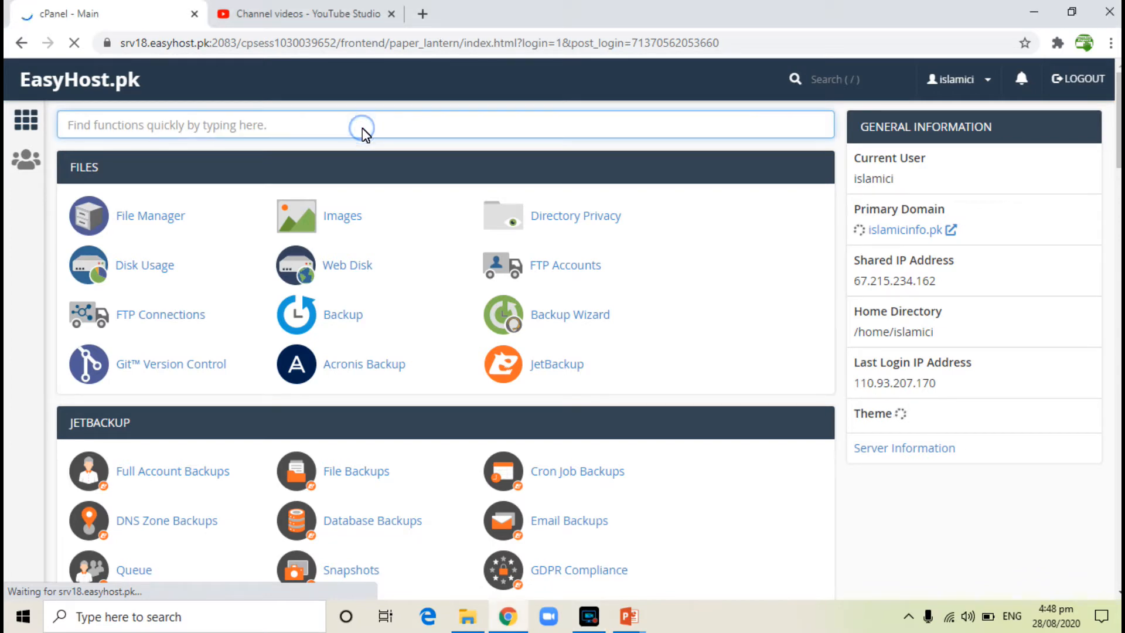
pyautogui.write('da')
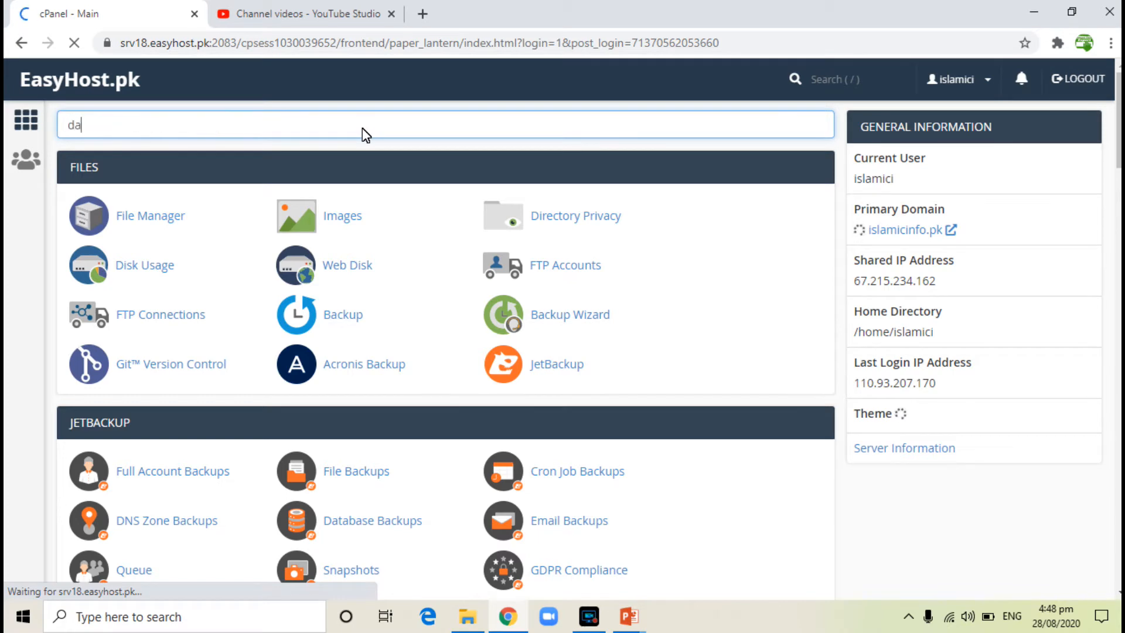
pyautogui.write('tab')
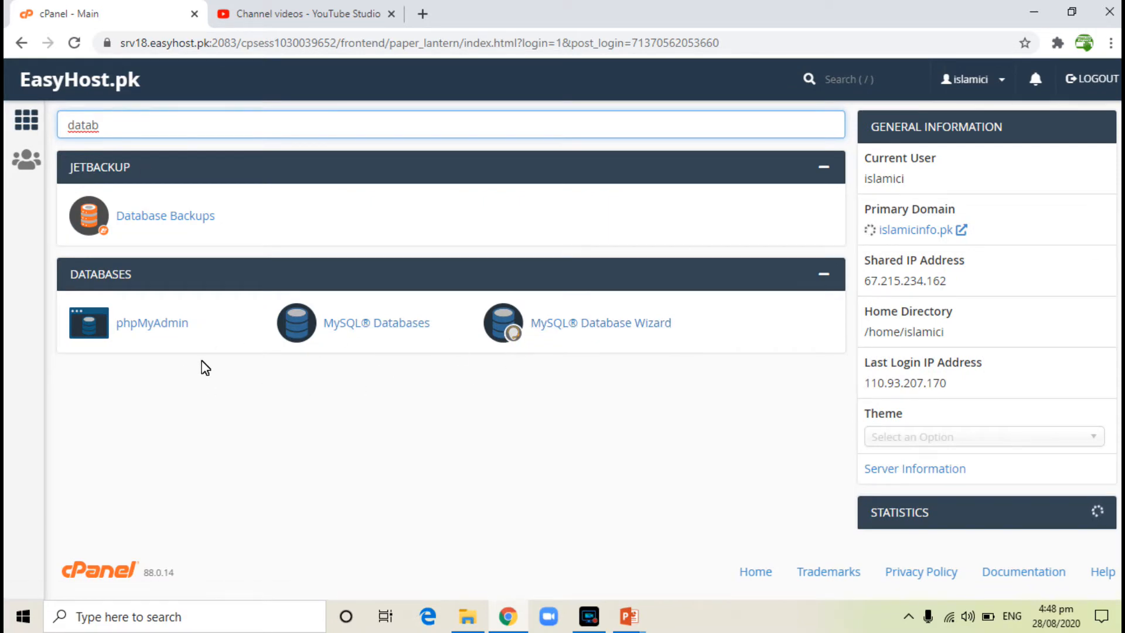
pyautogui.press('BackSpace')
pyautogui.press('BackSpace')
pyautogui.press('BackSpace')
pyautogui.press('BackSpace')
pyautogui.press('BackSpace')
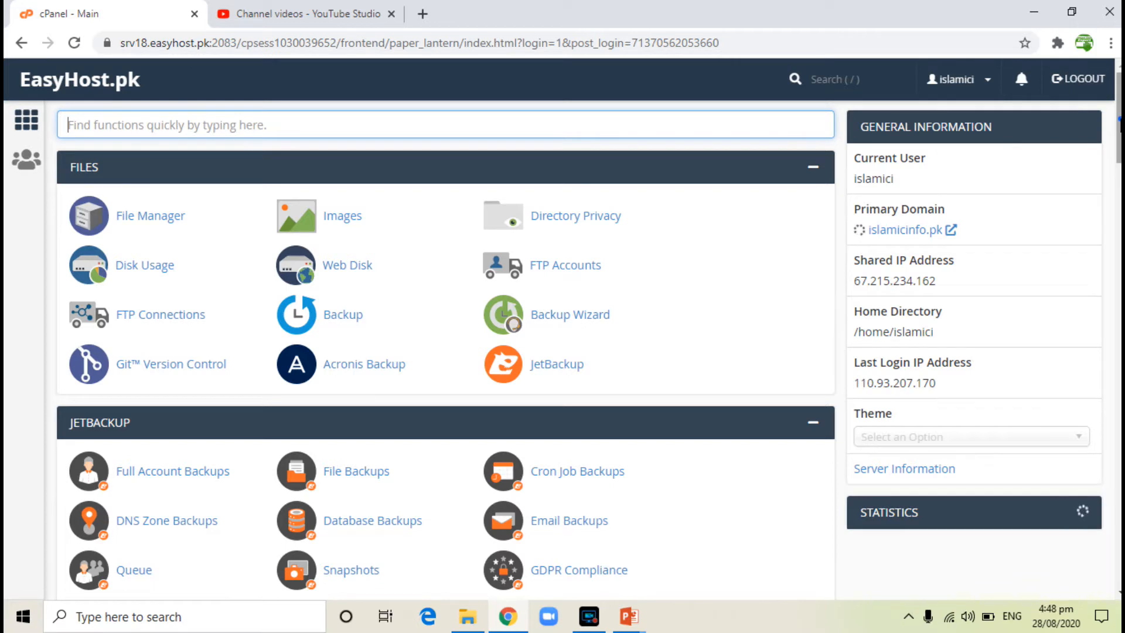
# Open the MySQL Databases tool from the Databases section.
pyautogui.scroll(-12, 1115, 125)
pyautogui.moveTo(1120, 249); pyautogui.dragTo(1119, 255)
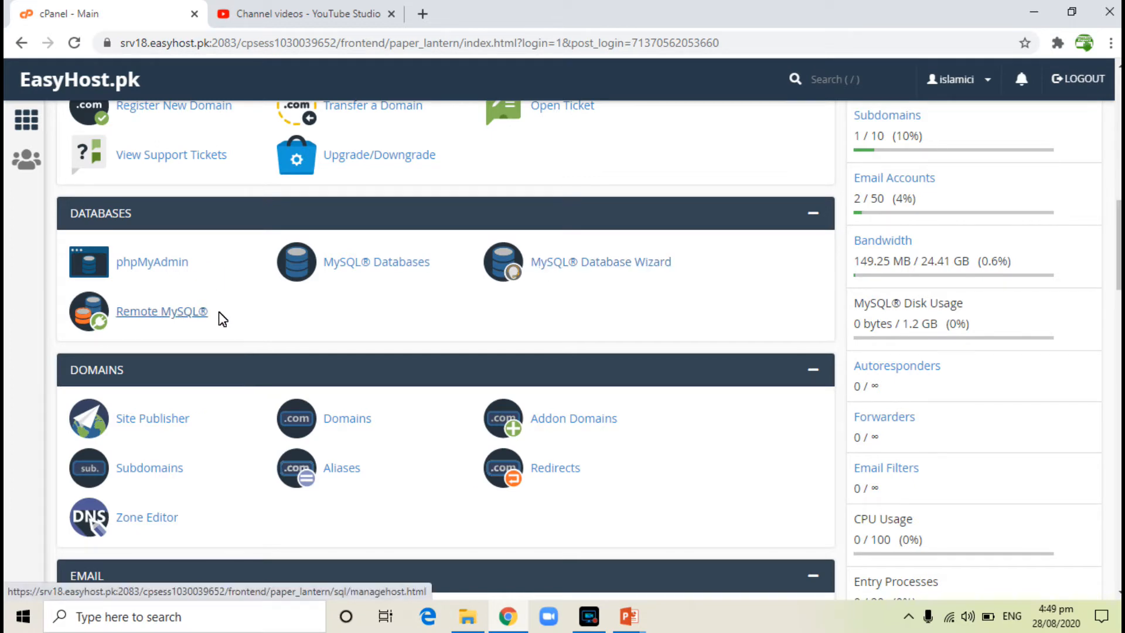
pyautogui.click(350, 264)
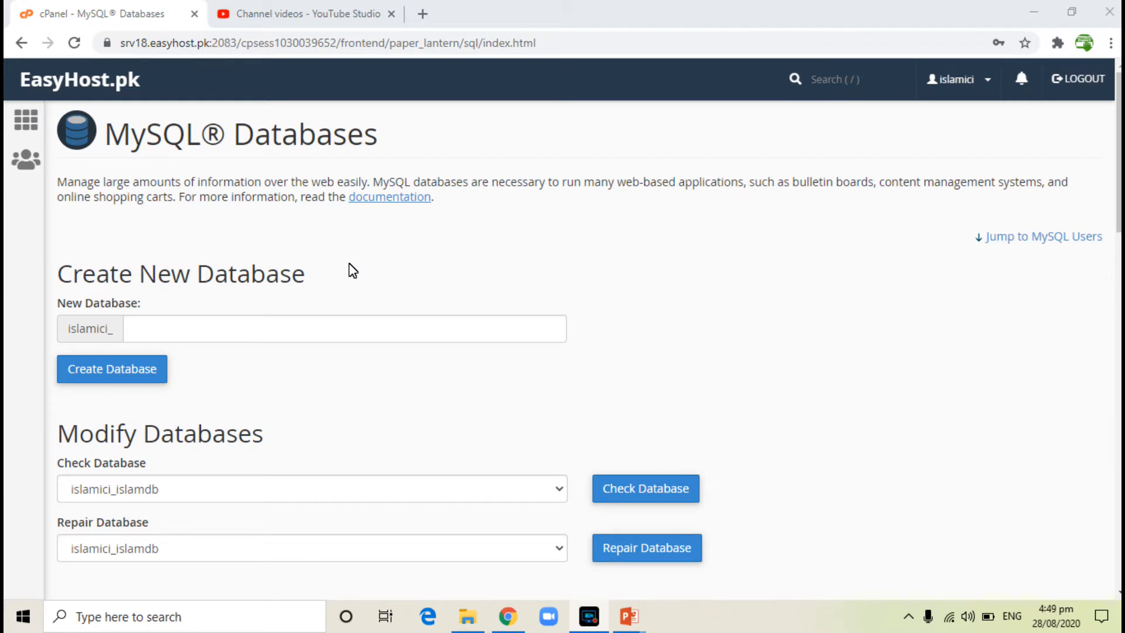
# Create a new MySQL database named wordDb after the islamici_ prefix and return to the databases overview.
pyautogui.click(239, 327)
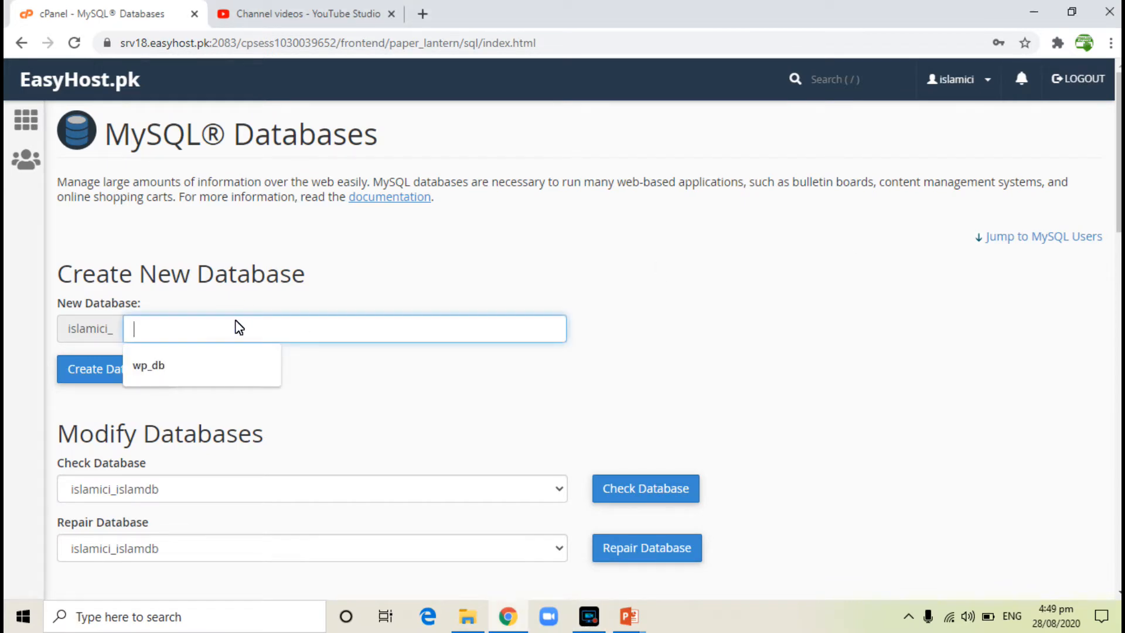
pyautogui.press('Escape')
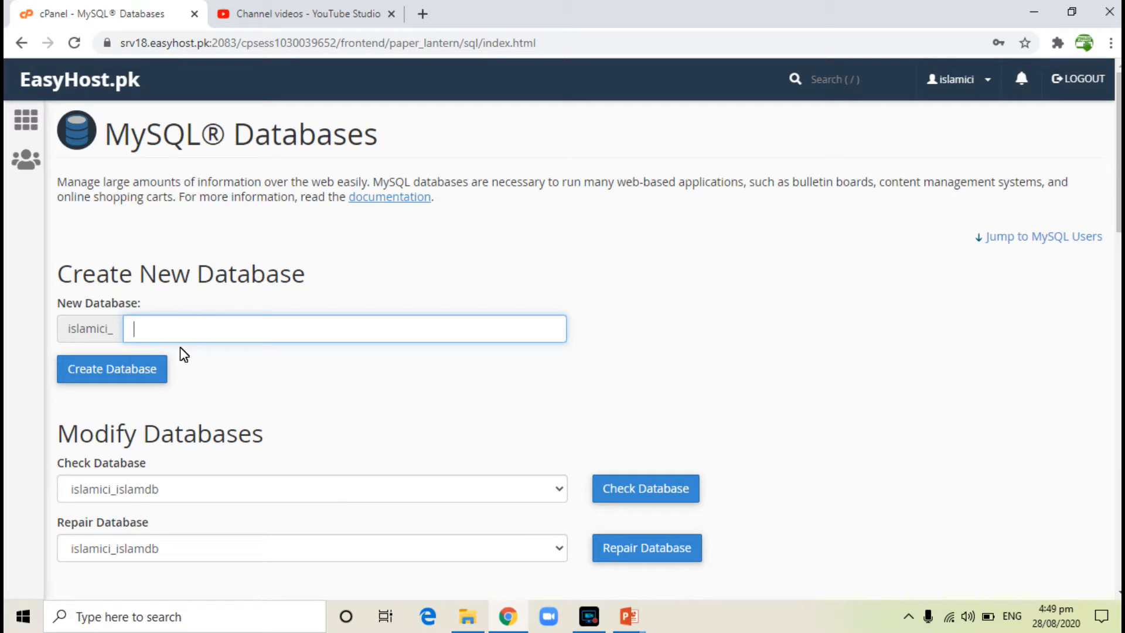
pyautogui.click(194, 325)
pyautogui.write('wordDb')
pyautogui.click(135, 371)
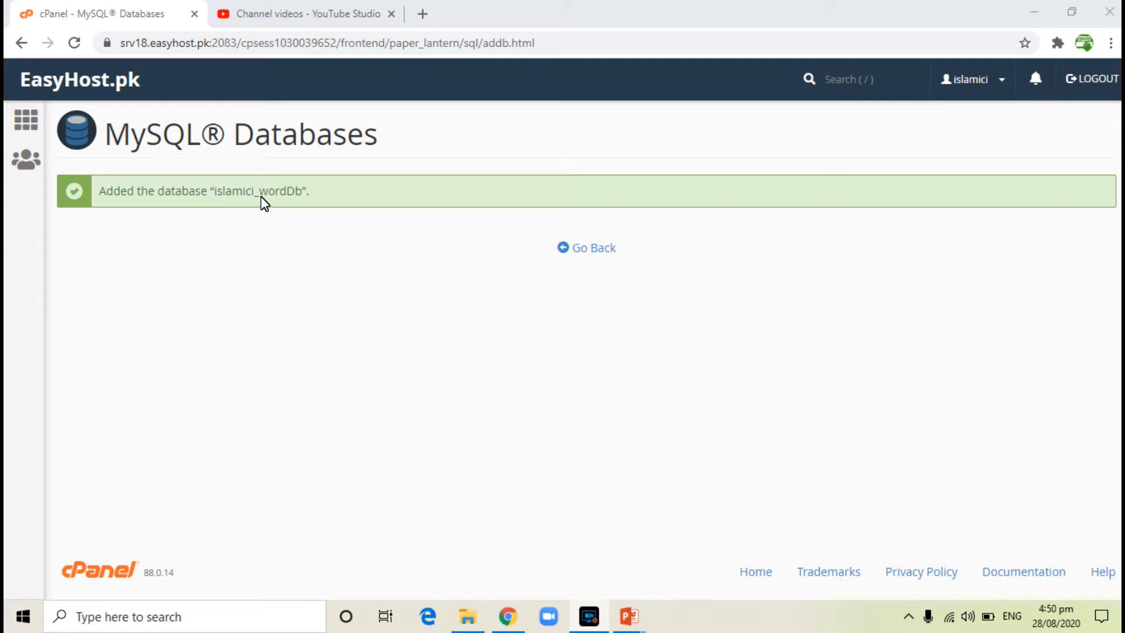
pyautogui.click(294, 192)
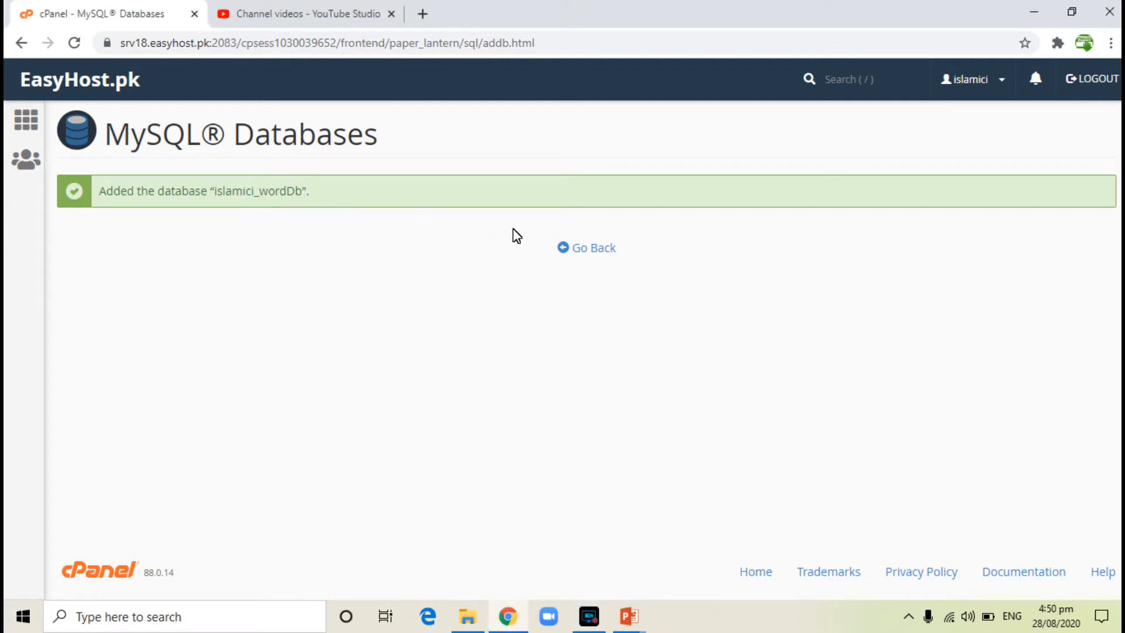
pyautogui.click(589, 254)
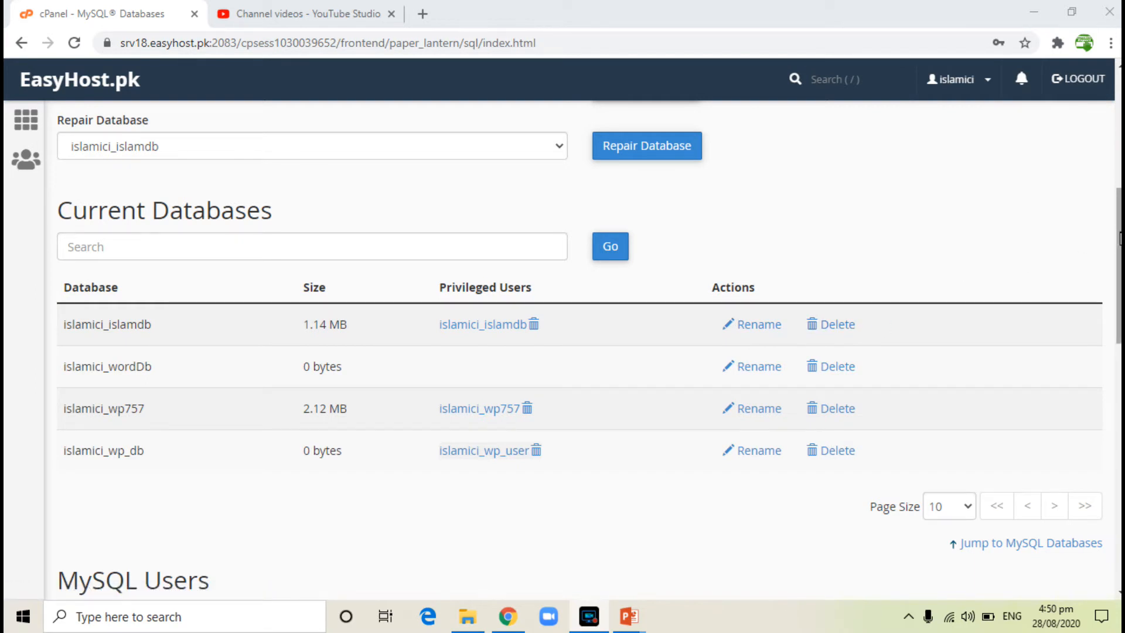
# Enter worddbU as the username for a new MySQL user, after the islamici_ prefix.
pyautogui.scroll(-6, 1120, 239)
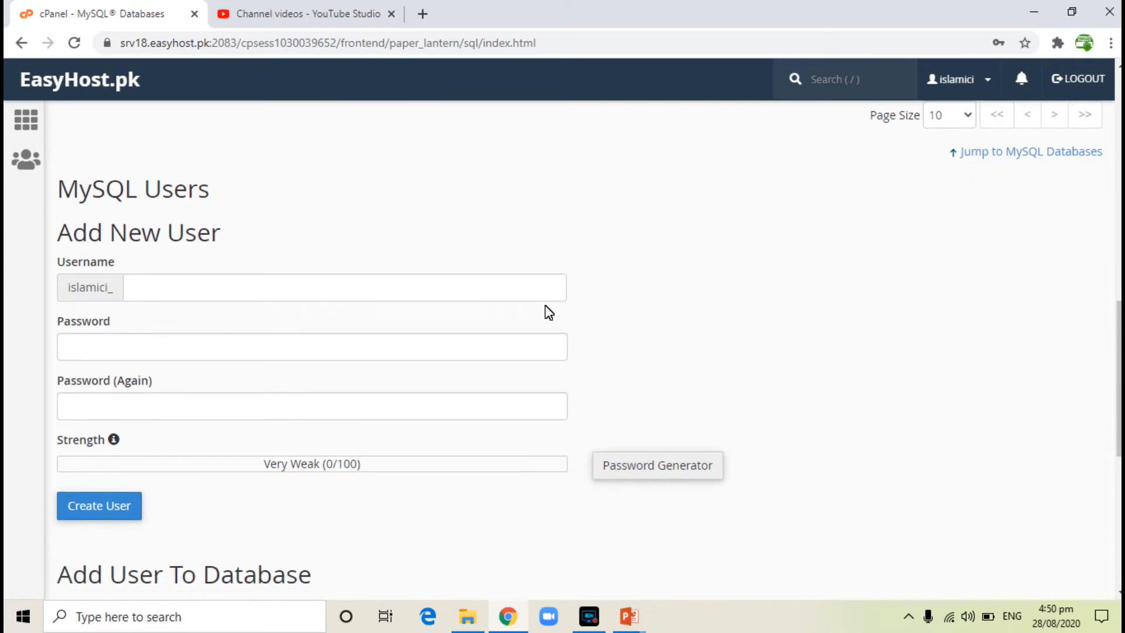
pyautogui.click(511, 293)
pyautogui.write('wor')
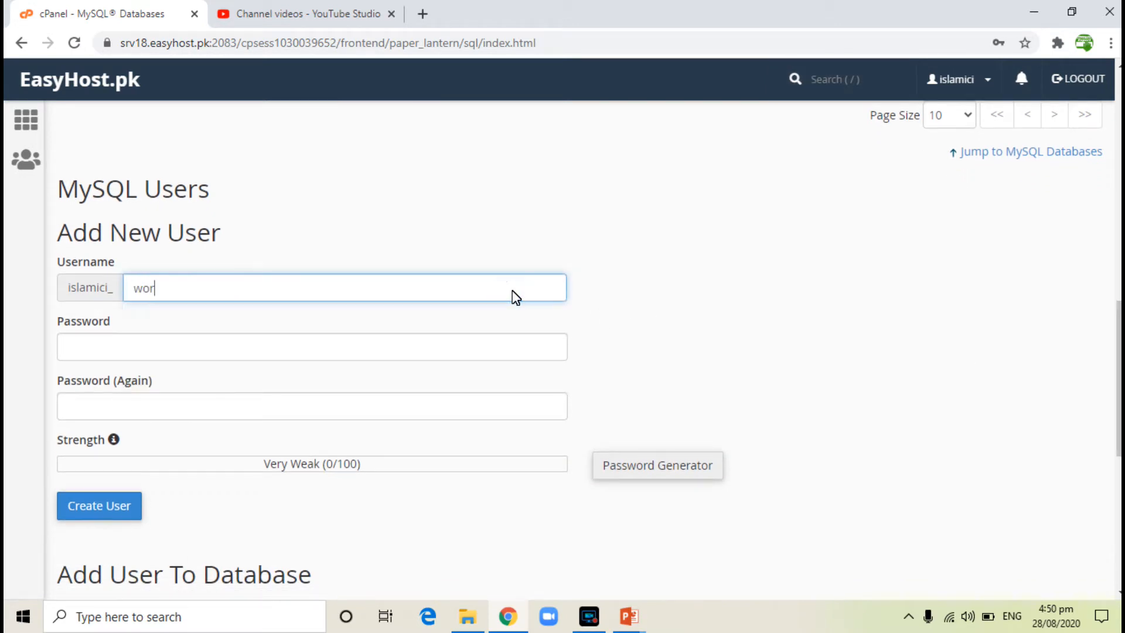
pyautogui.write('ddbU')
pyautogui.press('Tab')
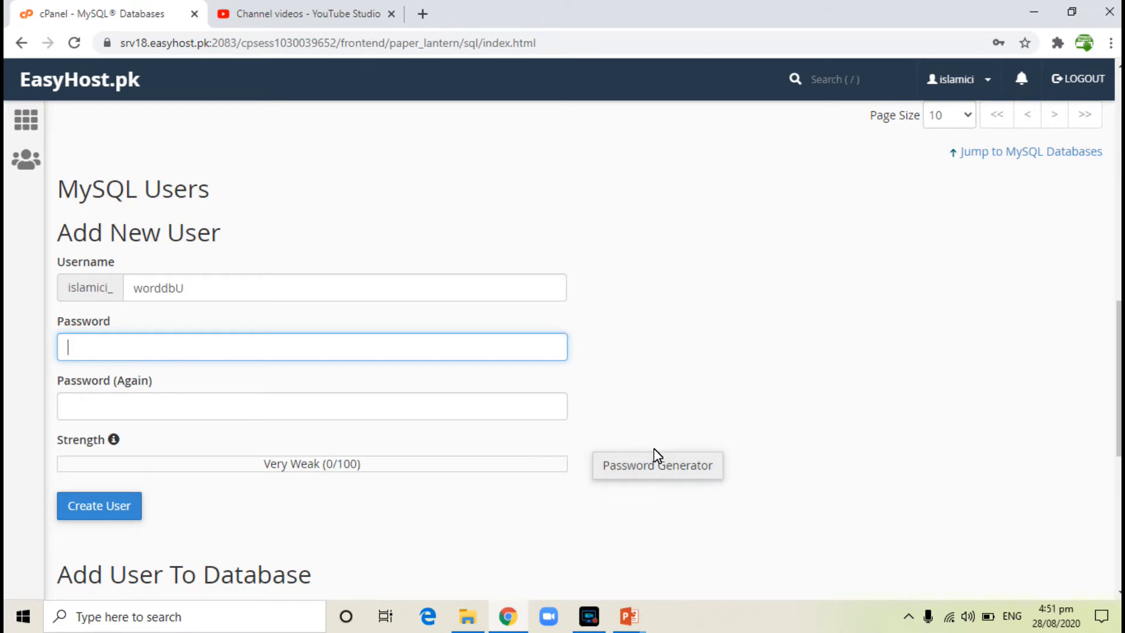
# Generate a password for the new MySQL user and copy it into the password field and its confirmation.
pyautogui.click(651, 474)
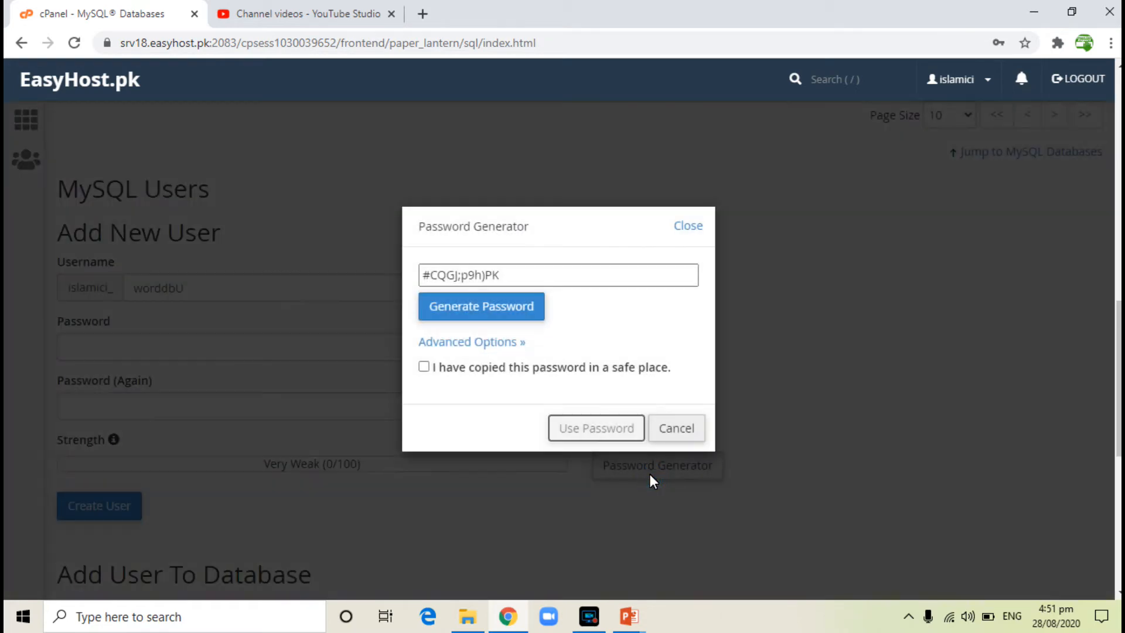
pyautogui.click(471, 280)
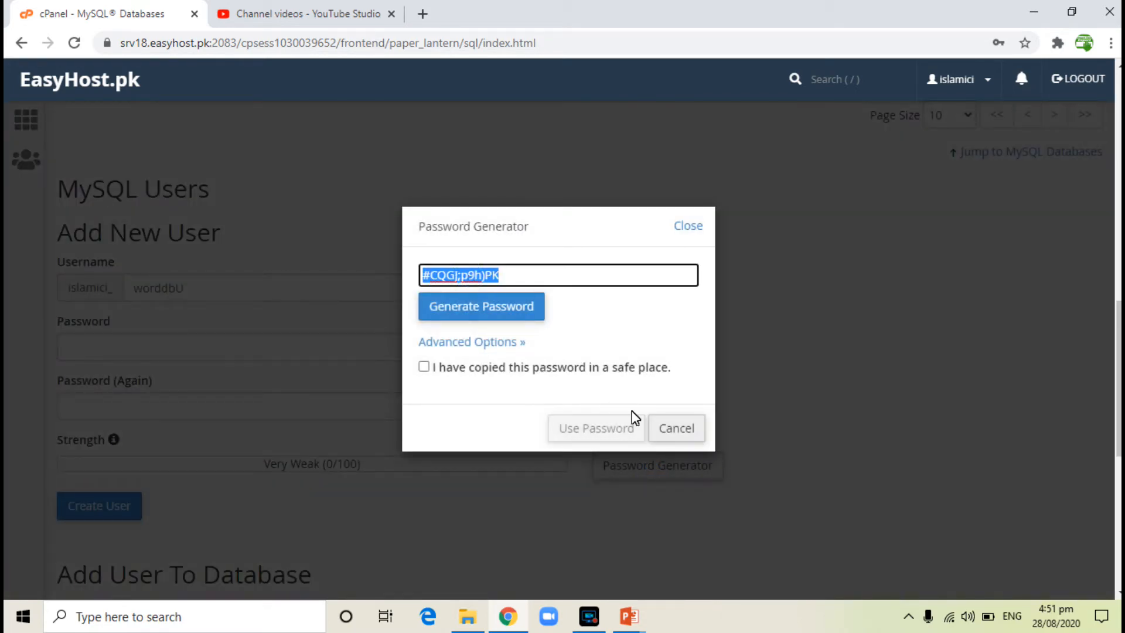
pyautogui.click(666, 424)
pyautogui.click(287, 354)
pyautogui.hotkey('ctrl', 'v')
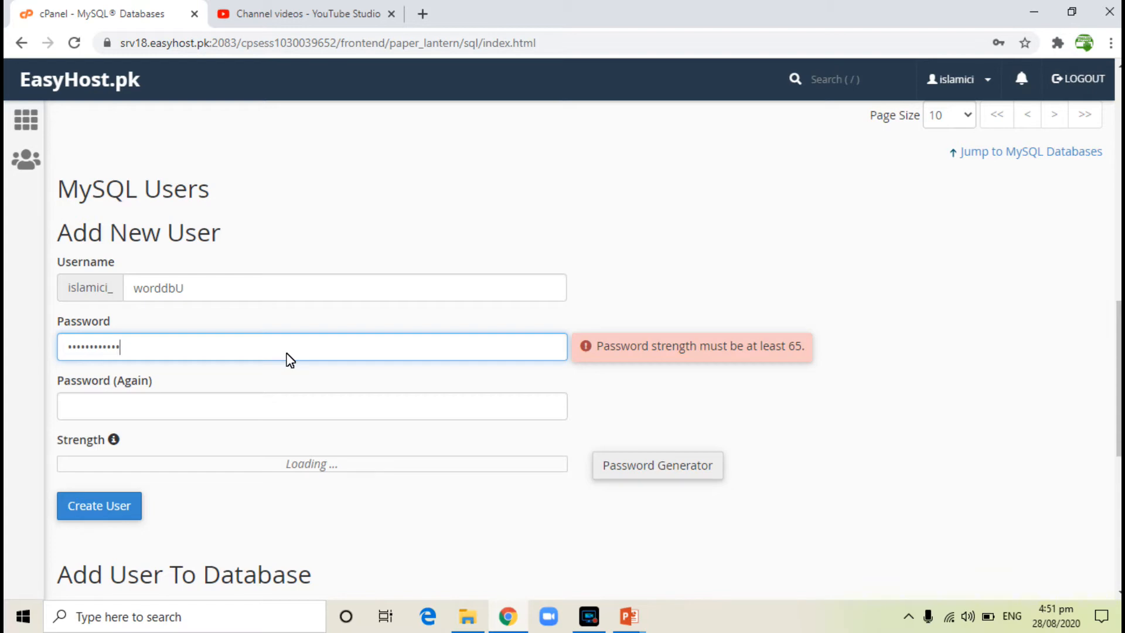
pyautogui.press('Tab')
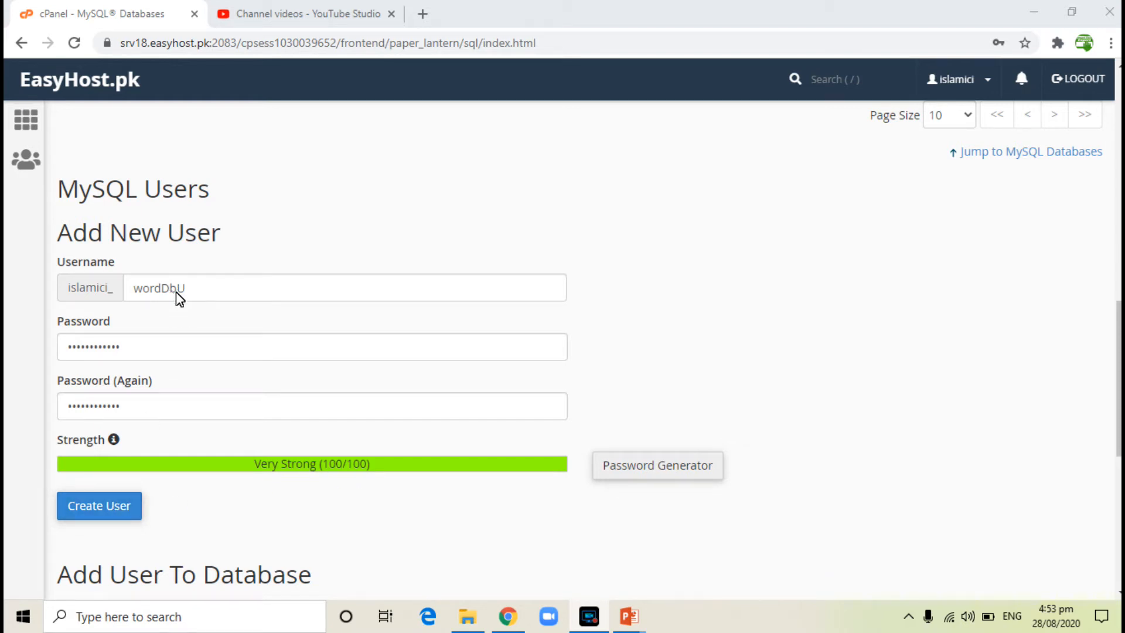
# Create the MySQL user wordDbU without saving its password in the browser, and return to the databases overview.
pyautogui.click(107, 505)
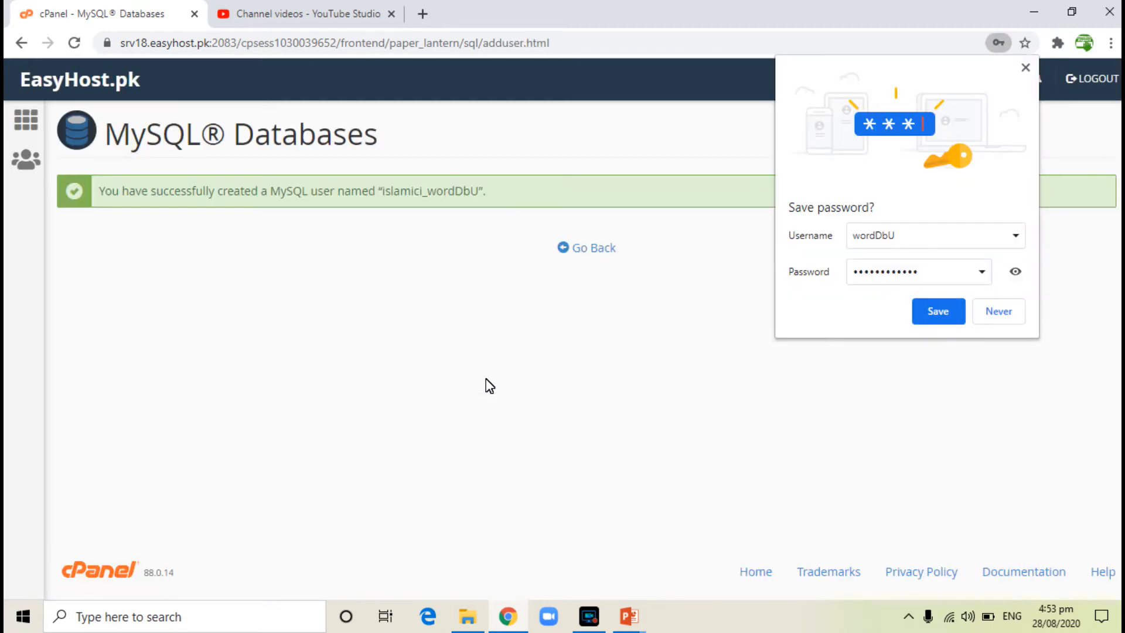
pyautogui.click(1000, 315)
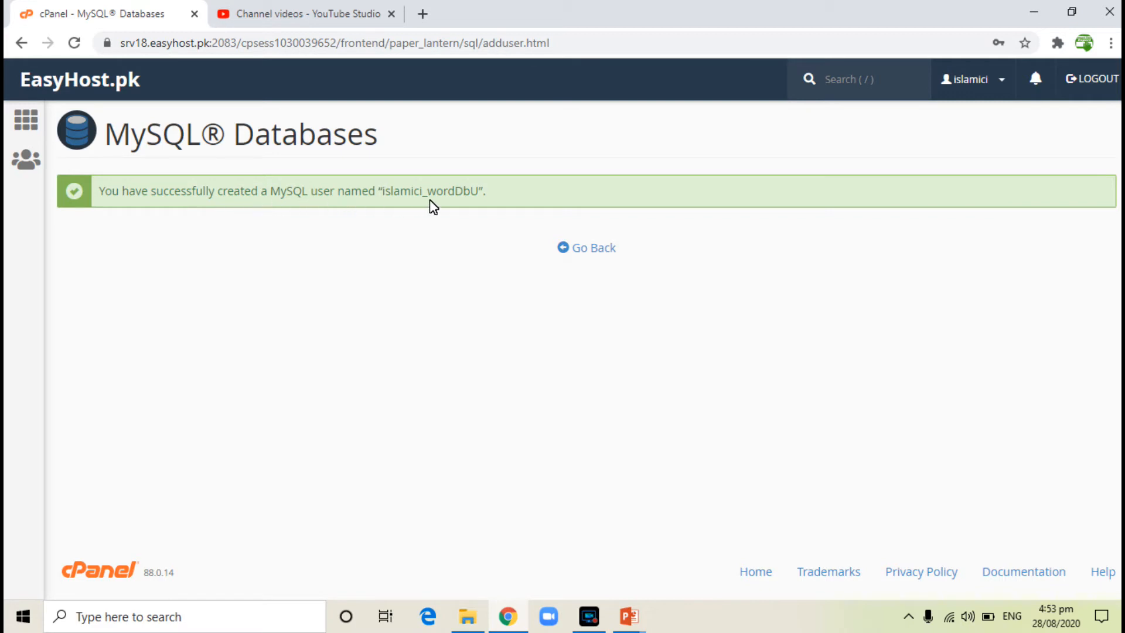
pyautogui.click(595, 252)
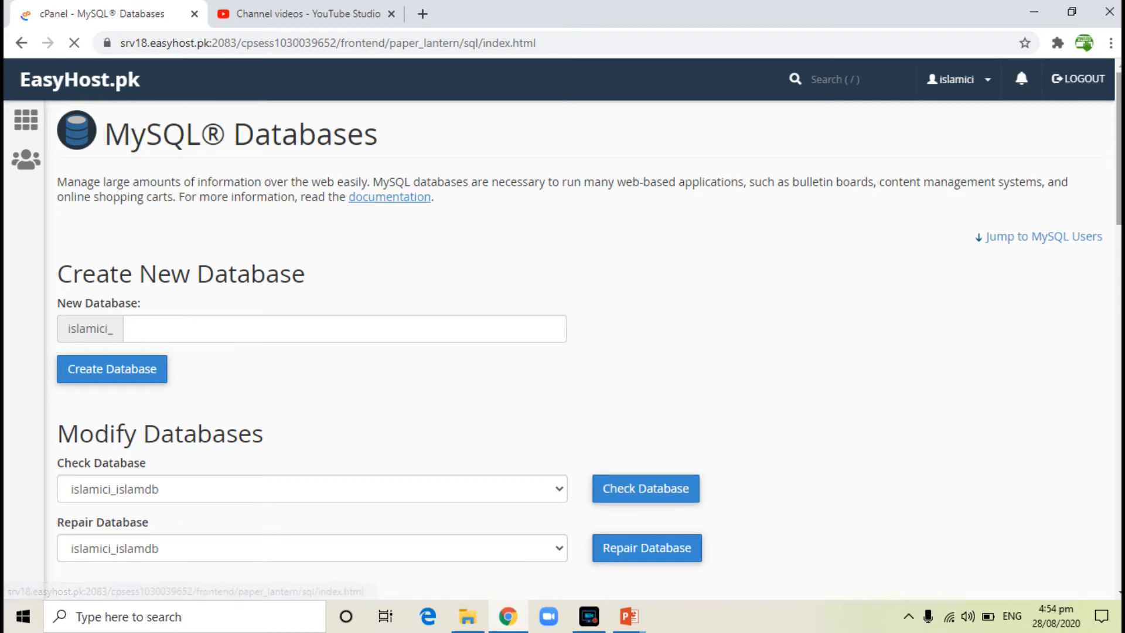
# Add the user islamici_wordDbU to the database islamici_wordDb.
pyautogui.click(1054, 242)
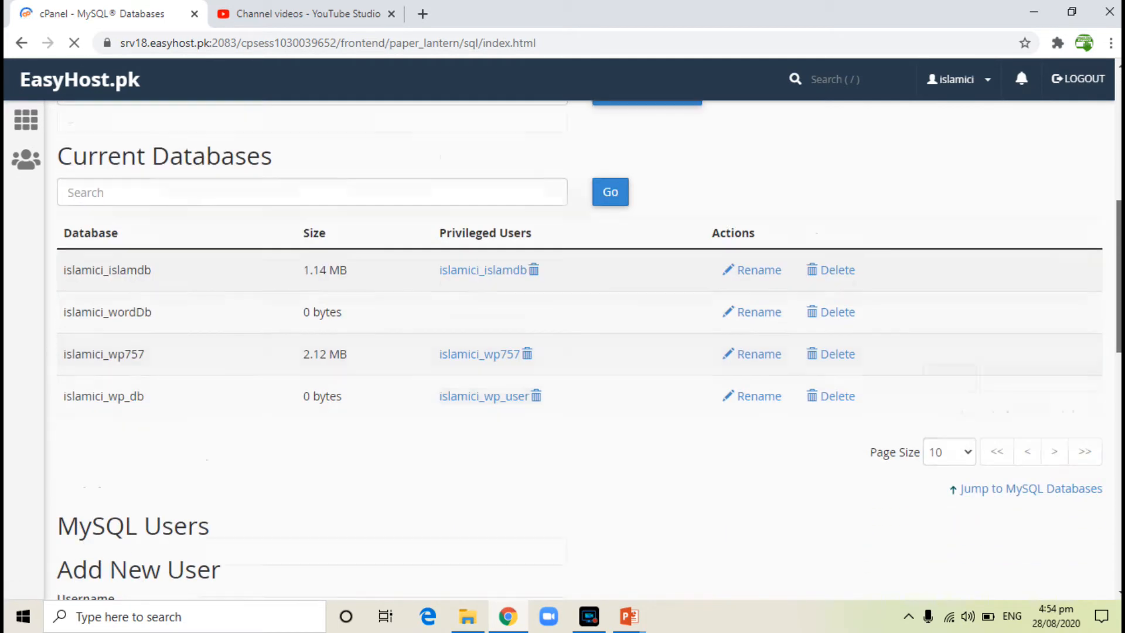
pyautogui.scroll(-4, 562, 351)
pyautogui.scroll(-1, 562, 351)
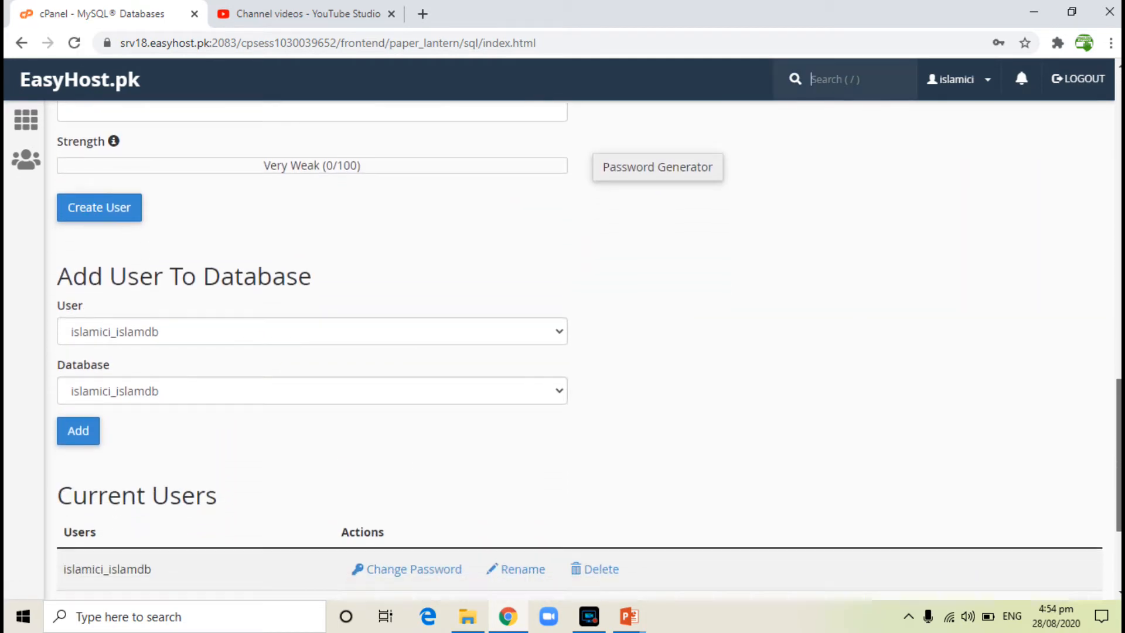
pyautogui.click(246, 293)
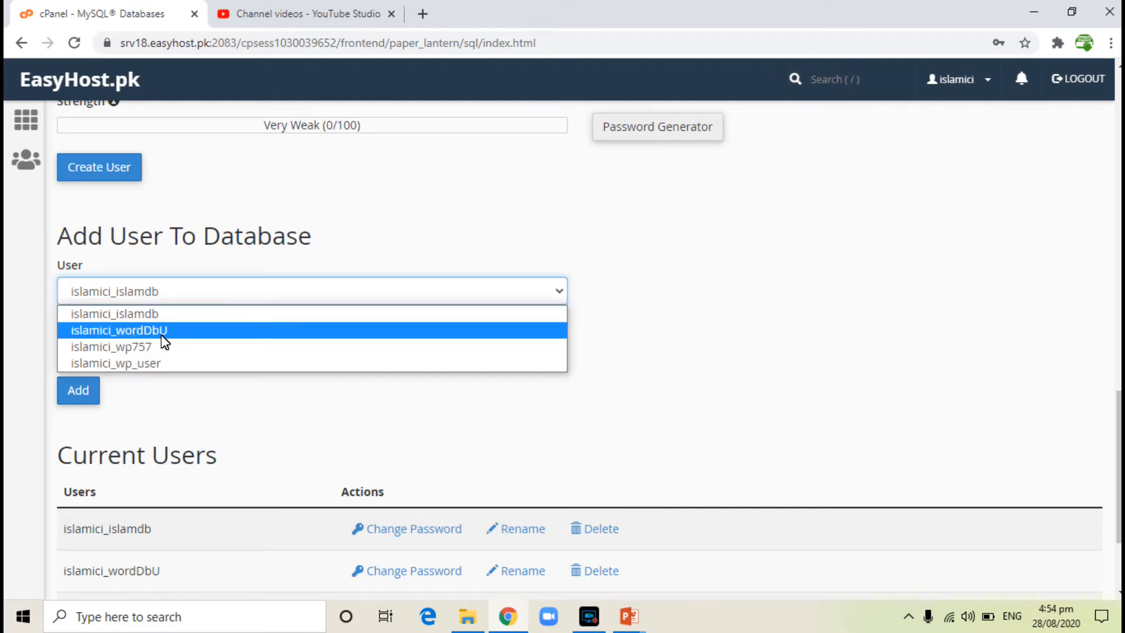
pyautogui.click(165, 332)
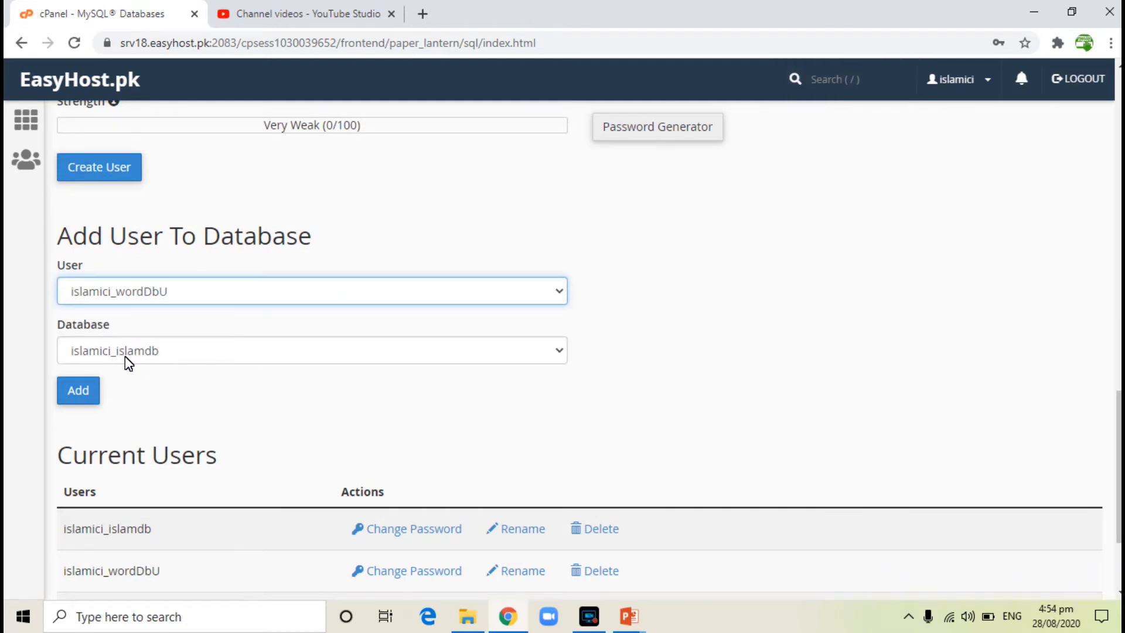
pyautogui.click(149, 357)
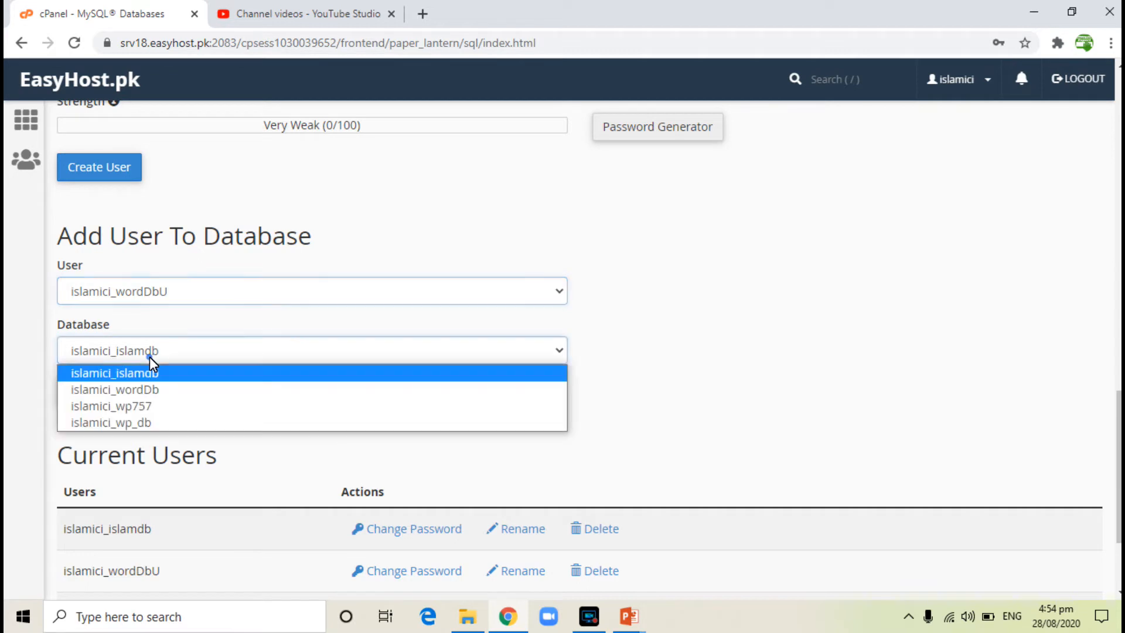
pyautogui.click(138, 392)
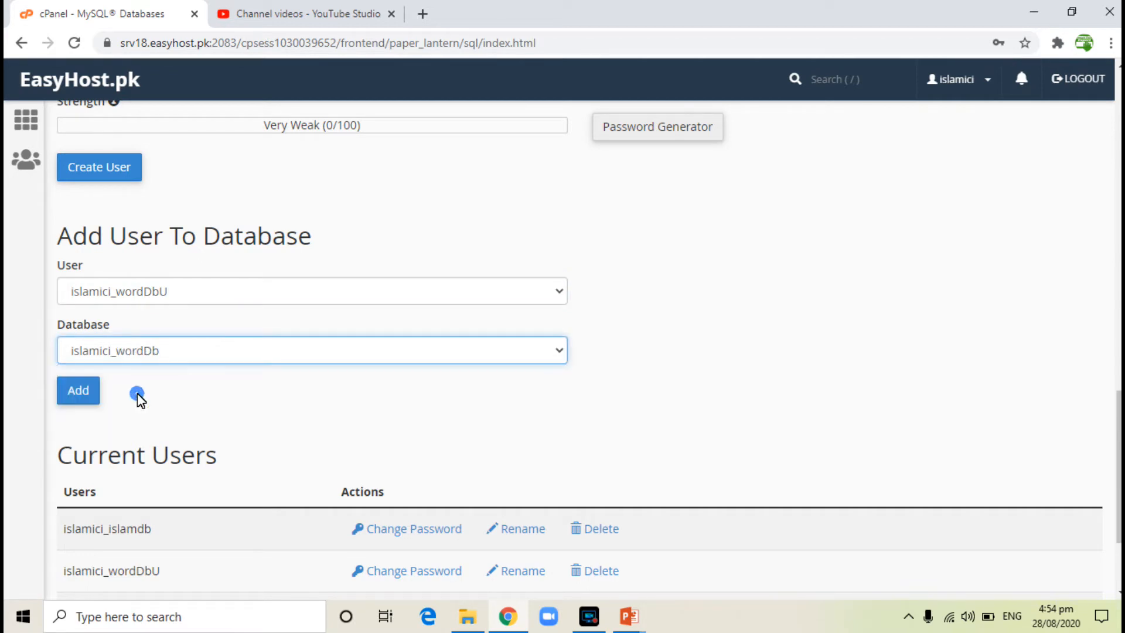
pyautogui.click(78, 396)
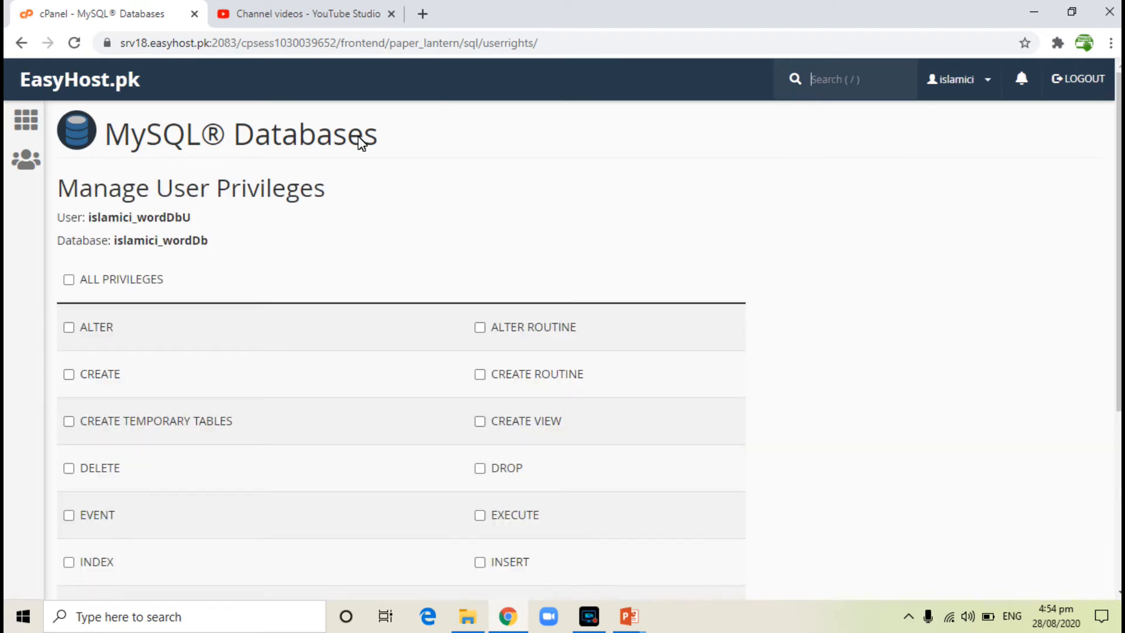
# Grant islamici_wordDbU all privileges on islamici_wordDb and save the changes.
pyautogui.click(70, 280)
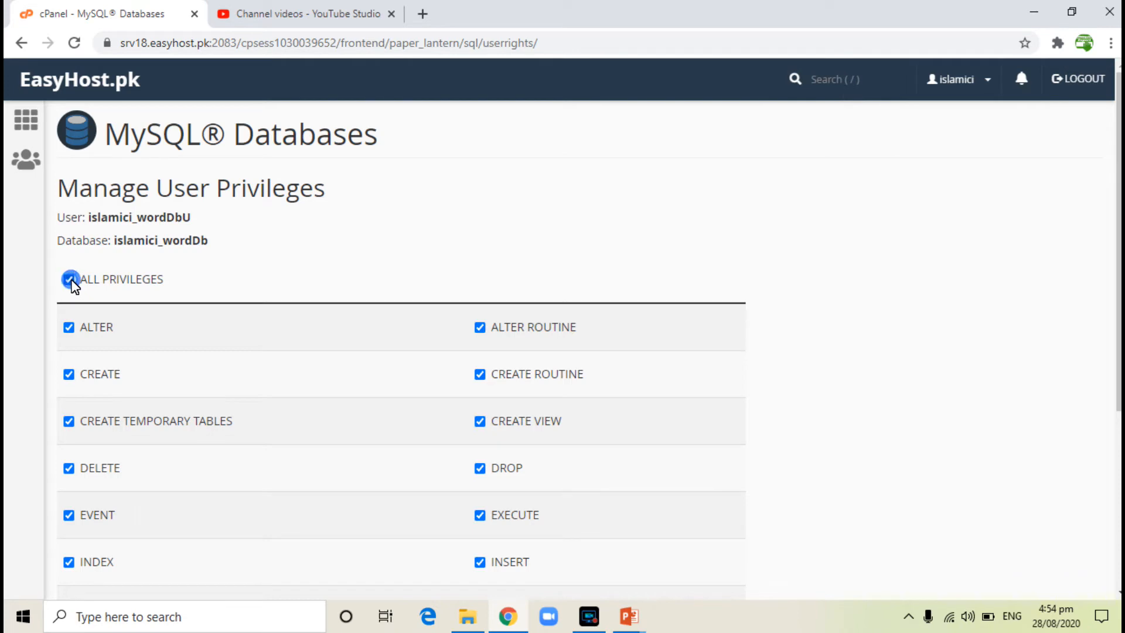
pyautogui.scroll(-2, 401, 351)
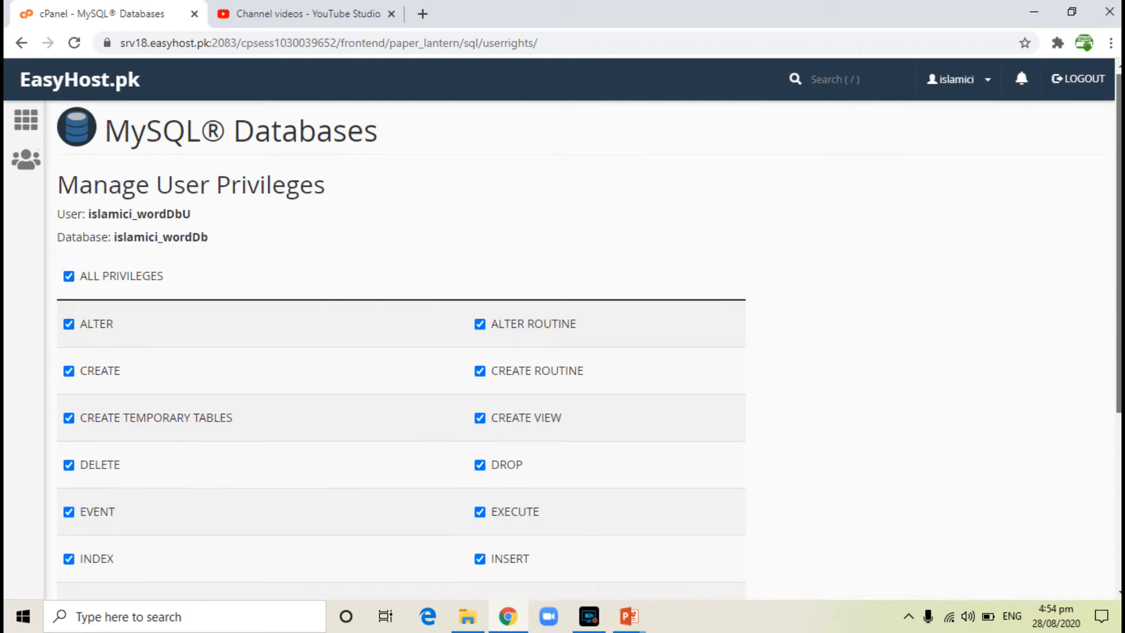
pyautogui.scroll(-1, 866, 246)
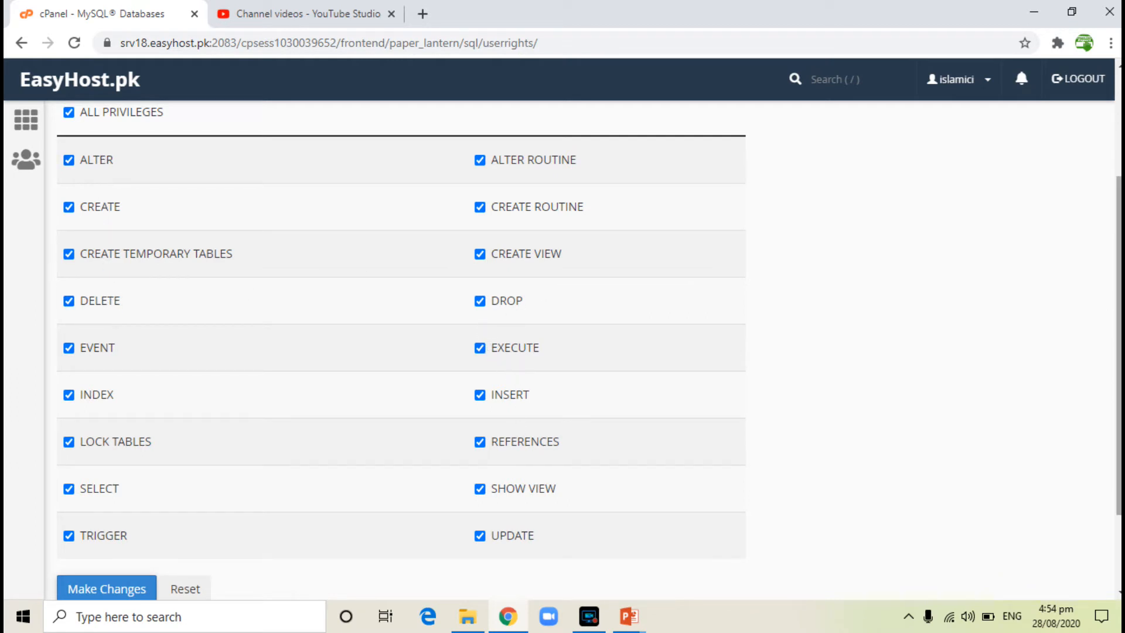
pyautogui.scroll(-2, 587, 354)
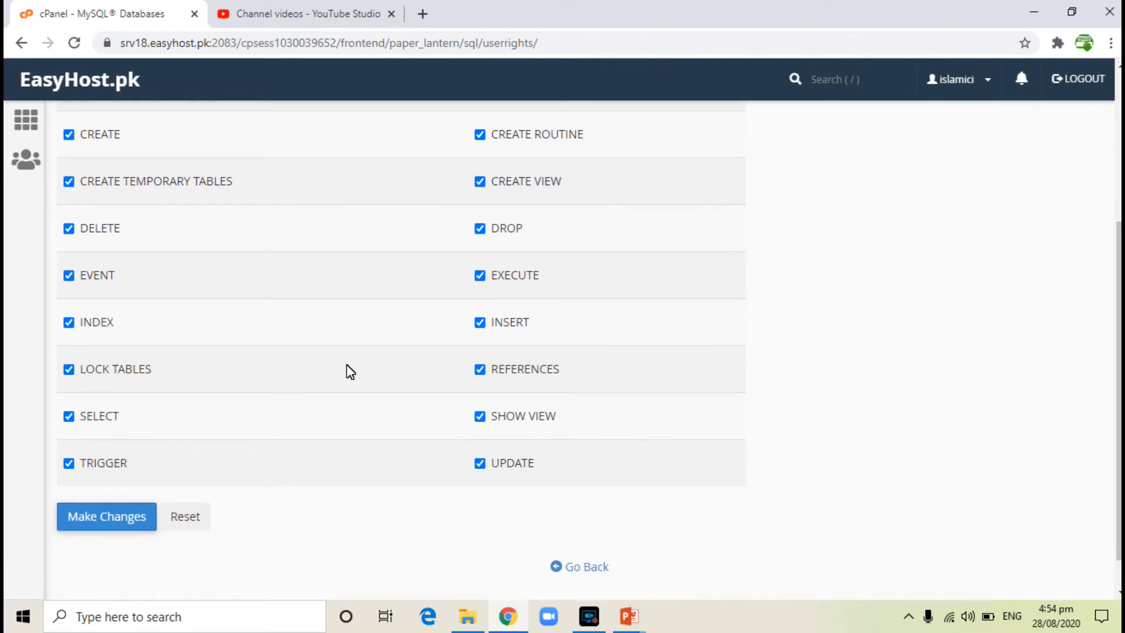
pyautogui.click(115, 518)
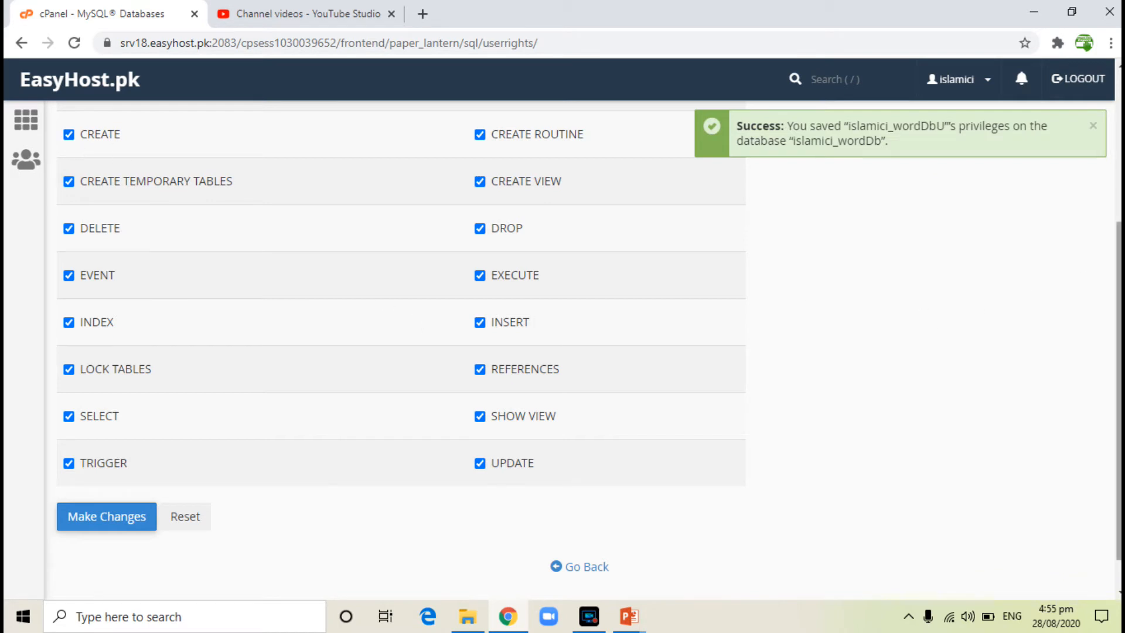
pyautogui.scroll(4, 586, 351)
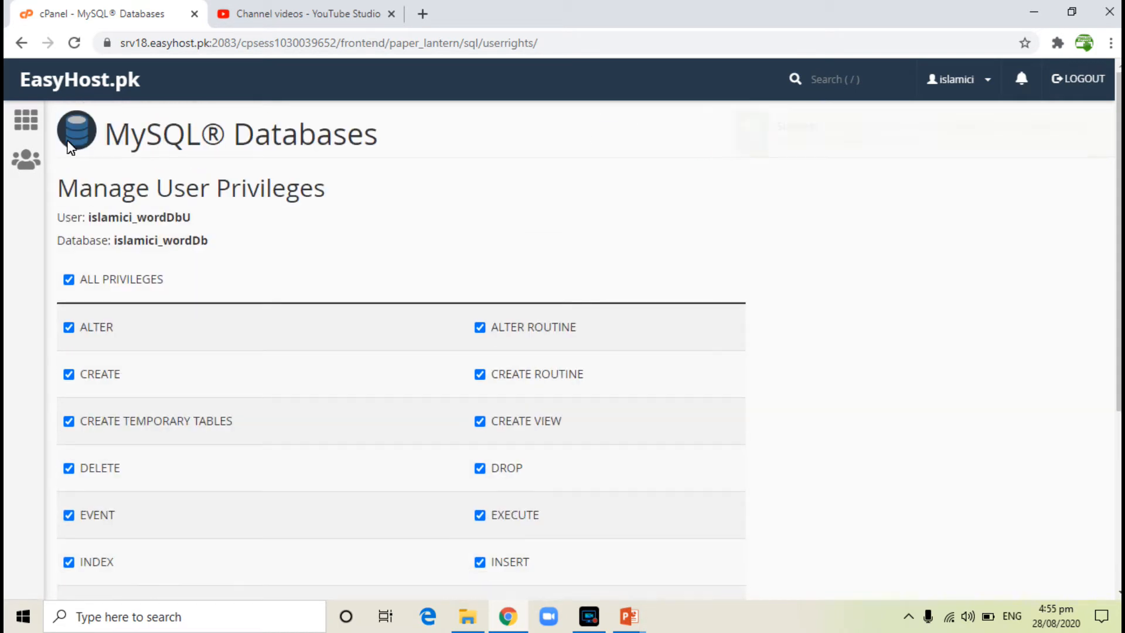
# Create a new database named worddb1 with the MySQL Database Wizard.
pyautogui.click(26, 119)
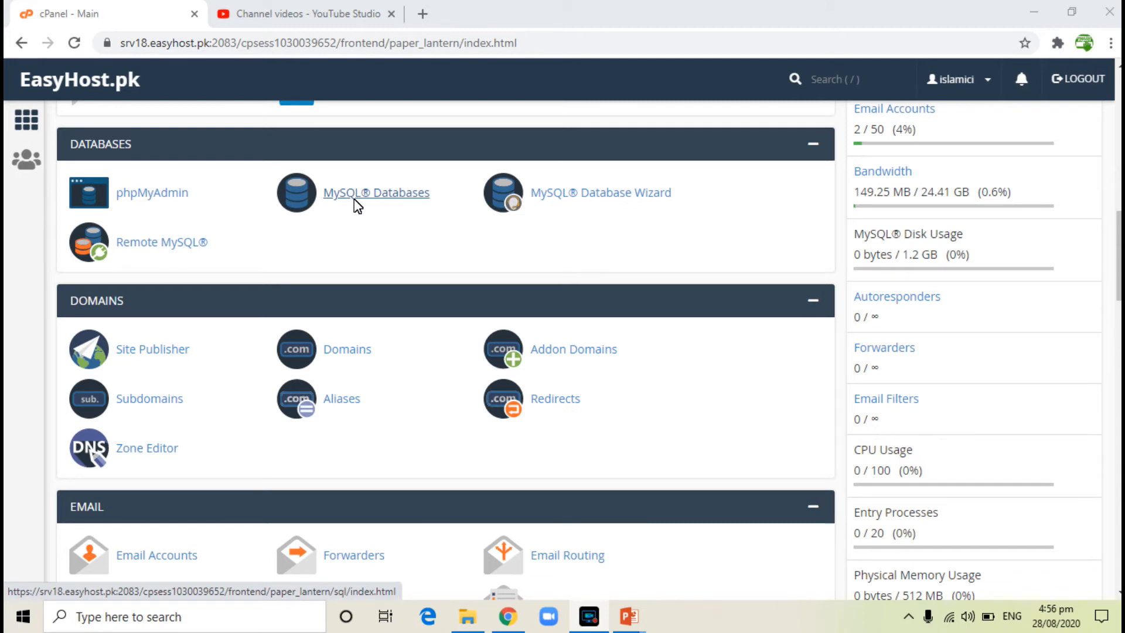
pyautogui.click(593, 194)
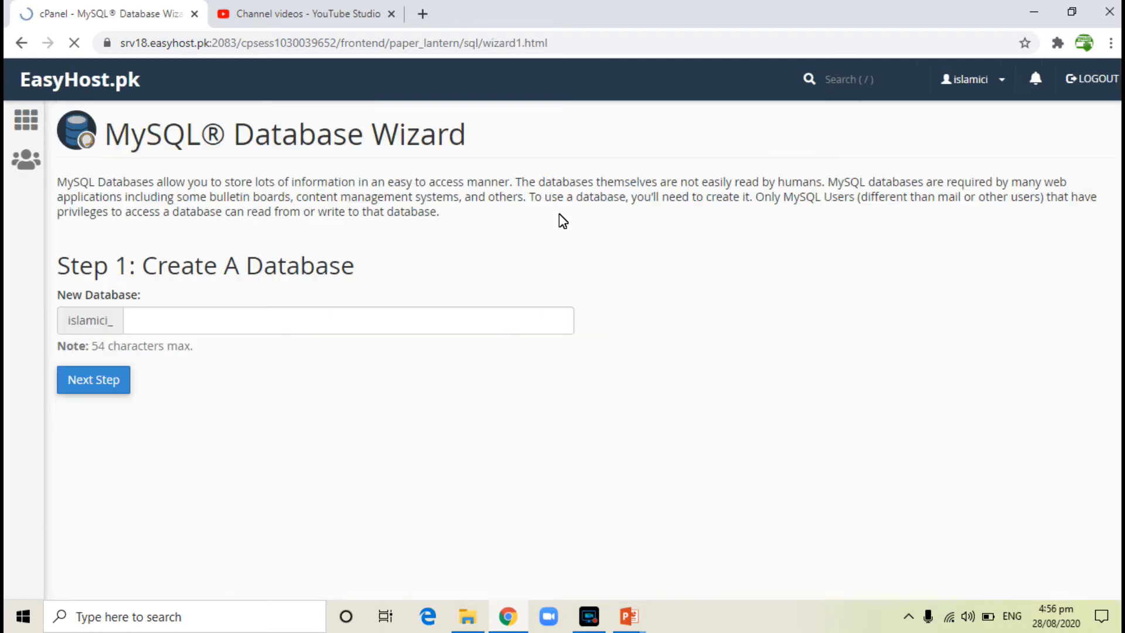
pyautogui.click(168, 322)
pyautogui.write('word')
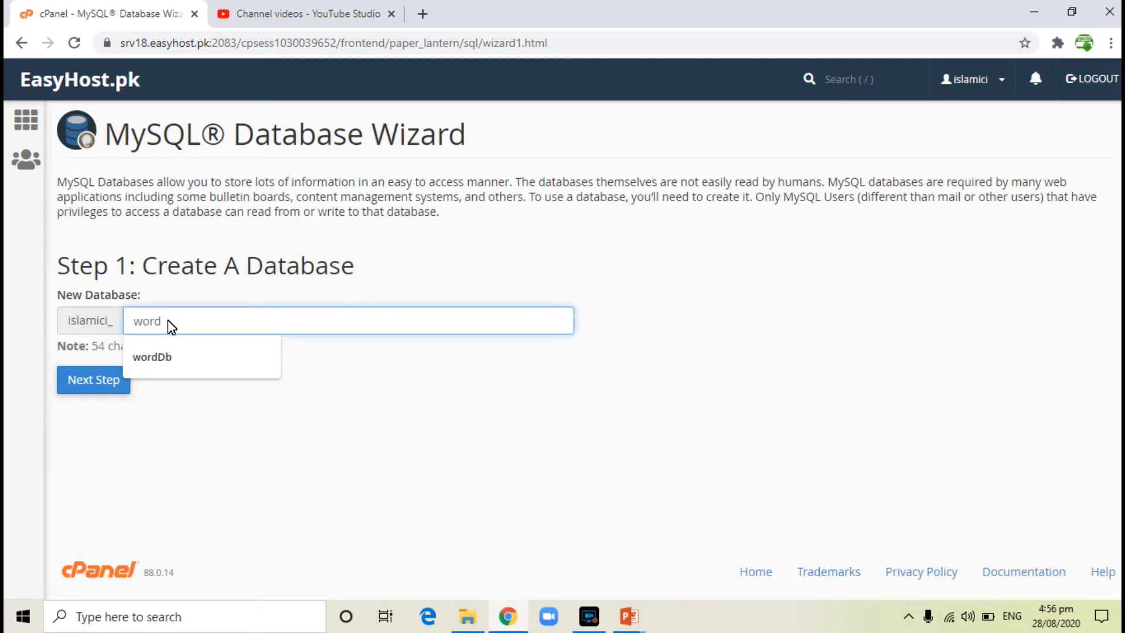
pyautogui.press('Down')
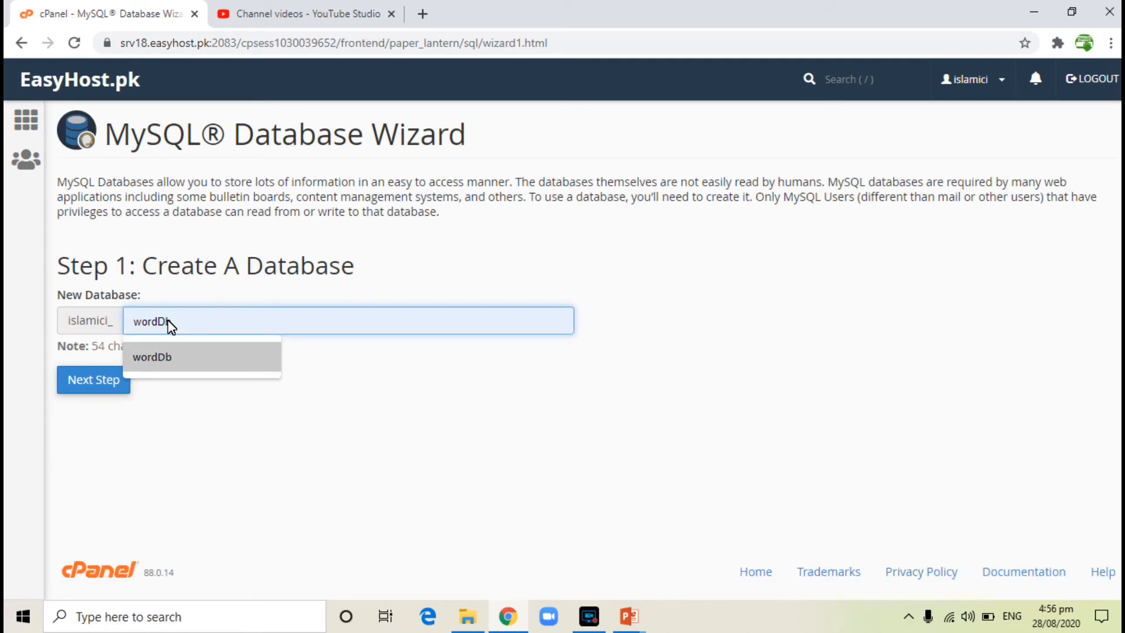
pyautogui.write('1')
pyautogui.press('BackSpace')
pyautogui.write('db1')
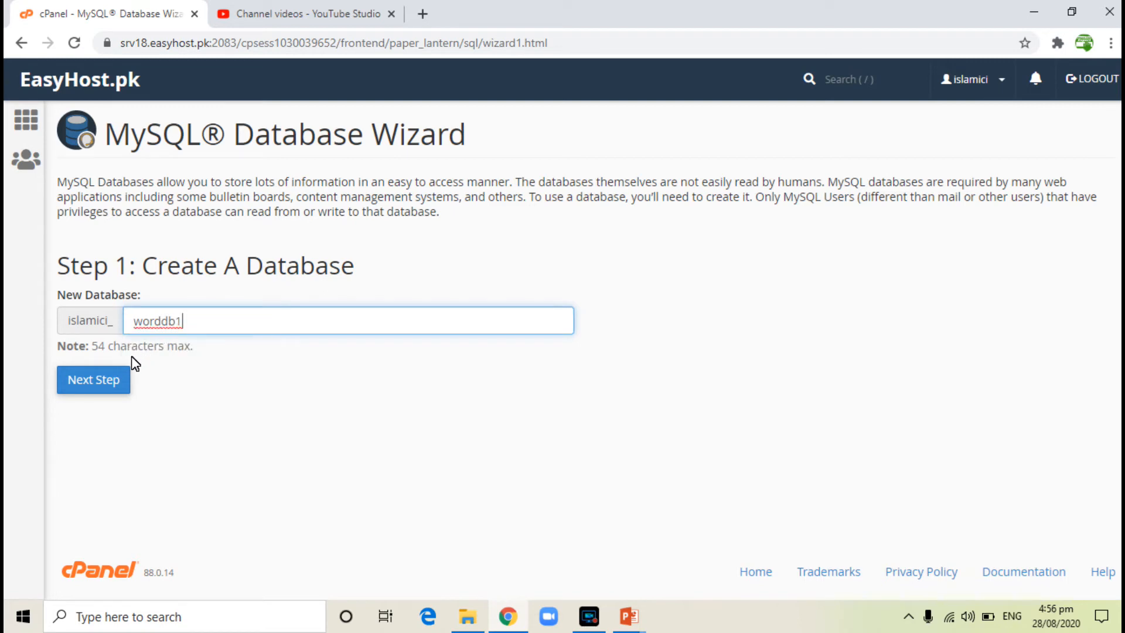
pyautogui.click(101, 378)
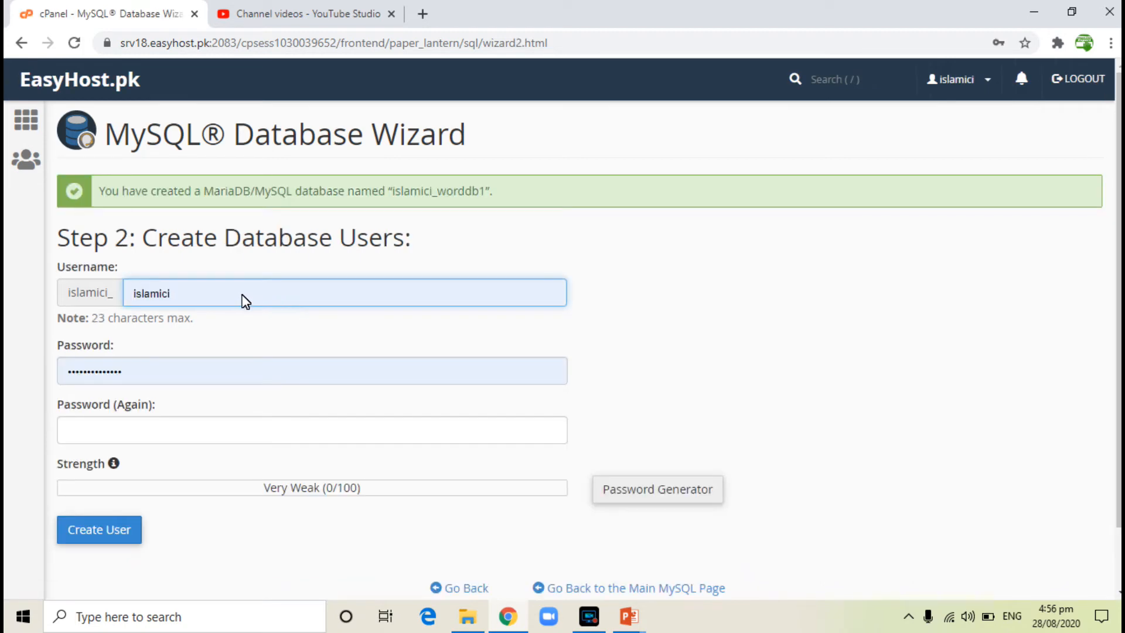
# Set the new database user's name to worddbu1 and clear the prefilled password.
pyautogui.doubleClick(229, 294)
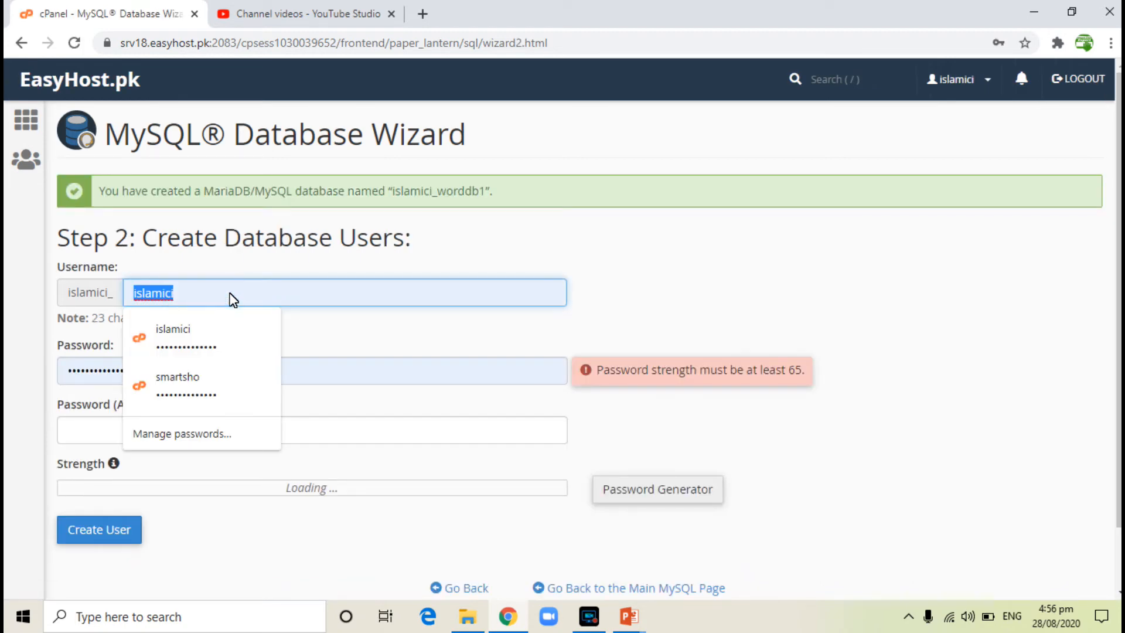
pyautogui.write('word')
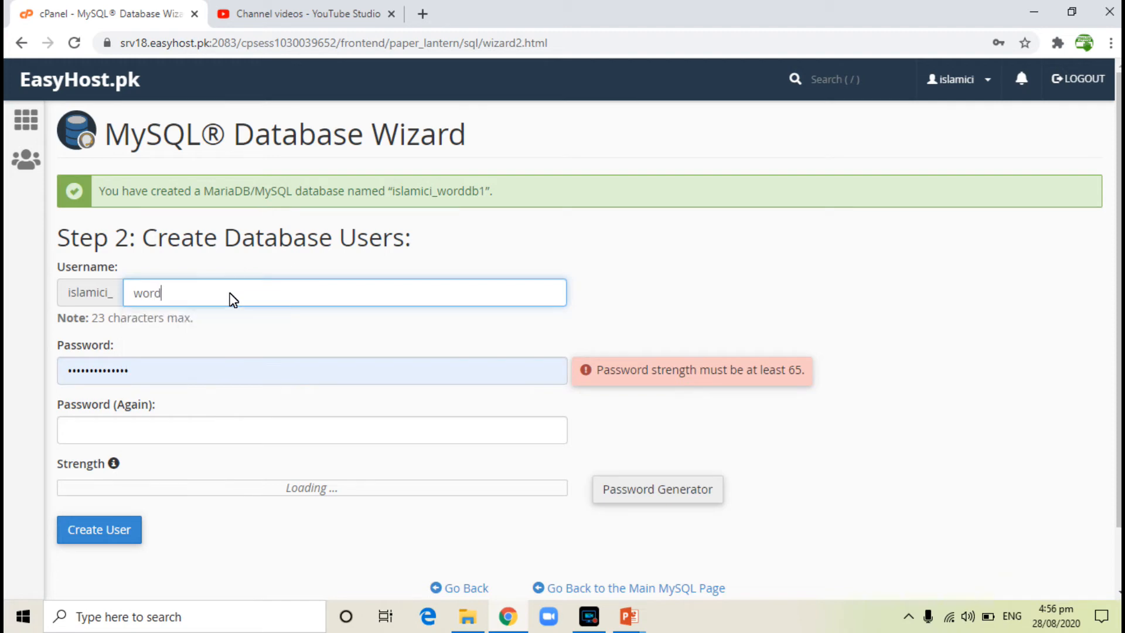
pyautogui.write('dbu1')
pyautogui.press('Tab')
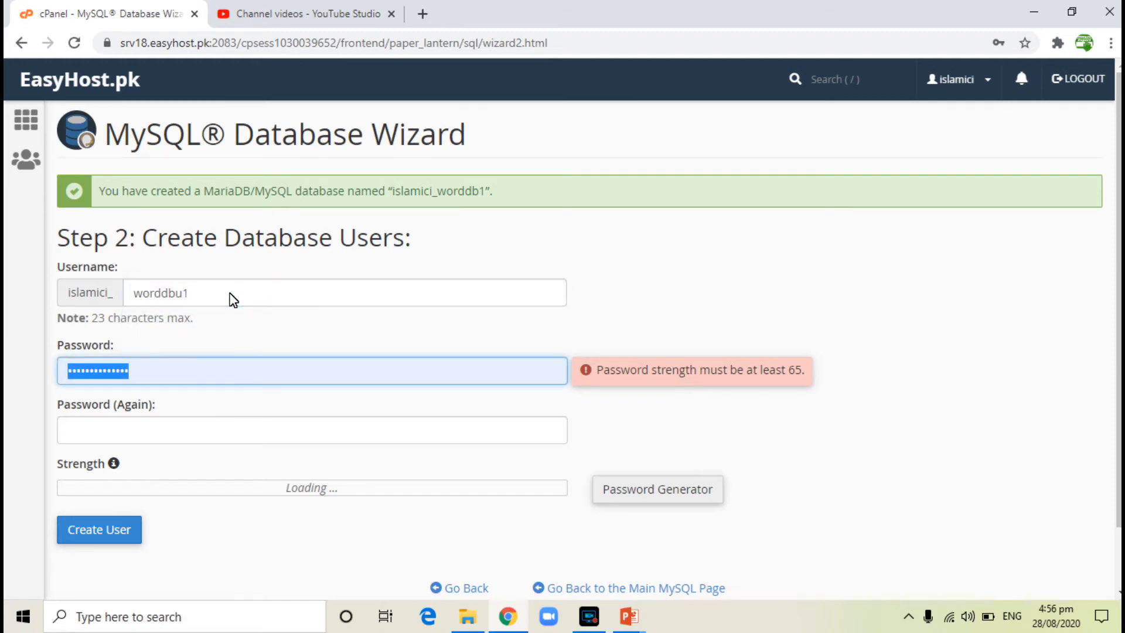
pyautogui.press('BackSpace')
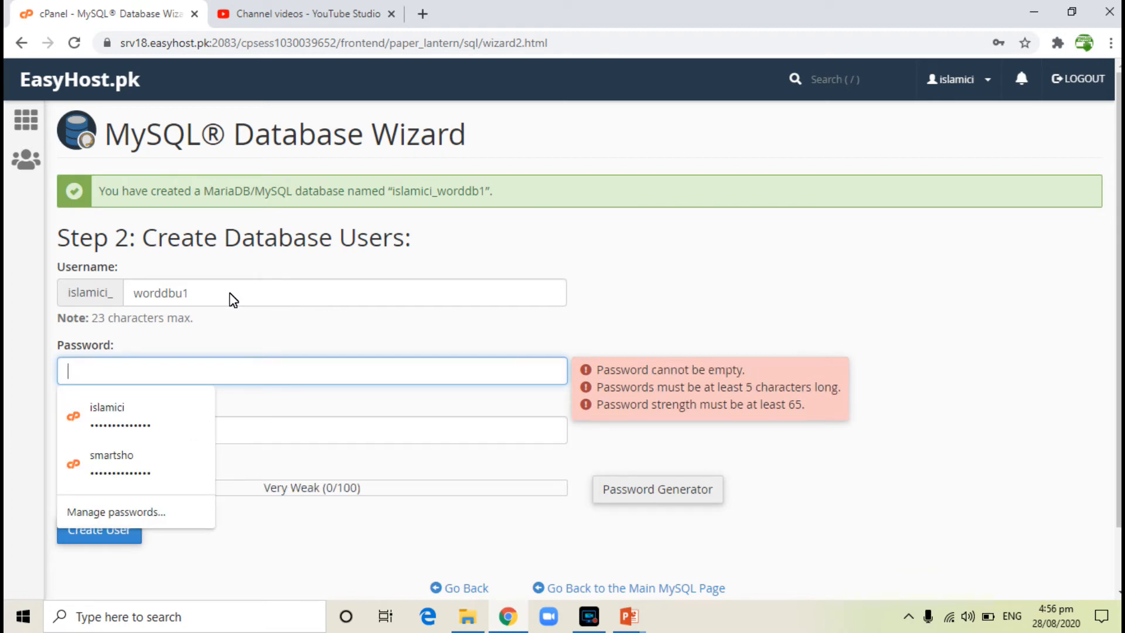
# Generate a password, copy it into the password field and its confirmation, and create the database user.
pyautogui.click(653, 497)
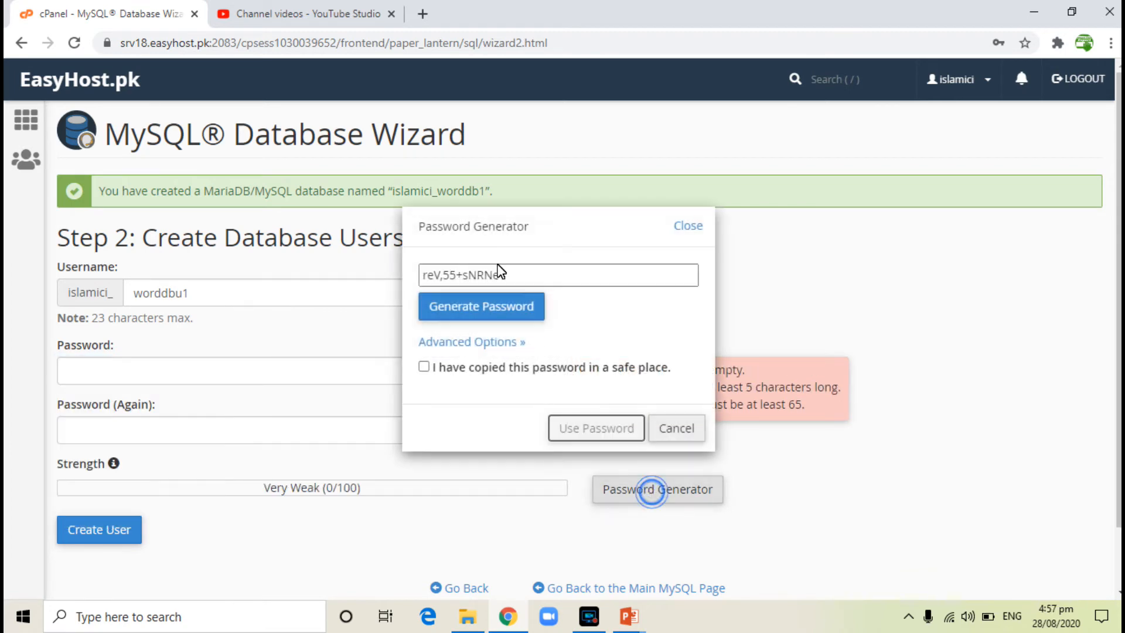
pyautogui.click(474, 284)
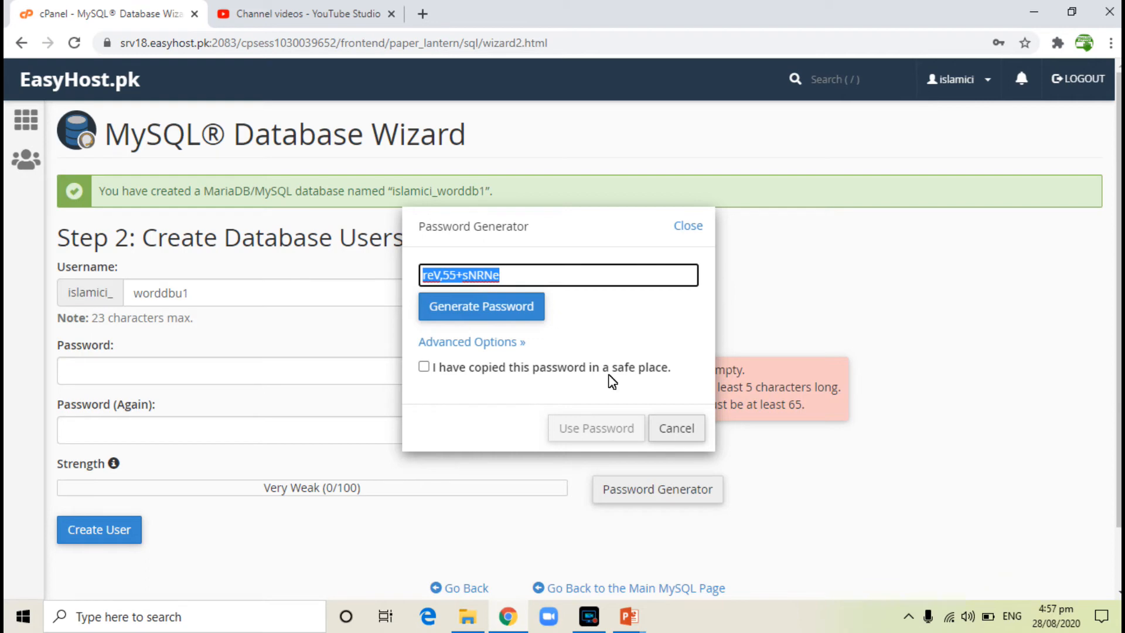
pyautogui.click(677, 428)
pyautogui.click(265, 375)
pyautogui.hotkey('ctrl', 'v')
pyautogui.press('Tab')
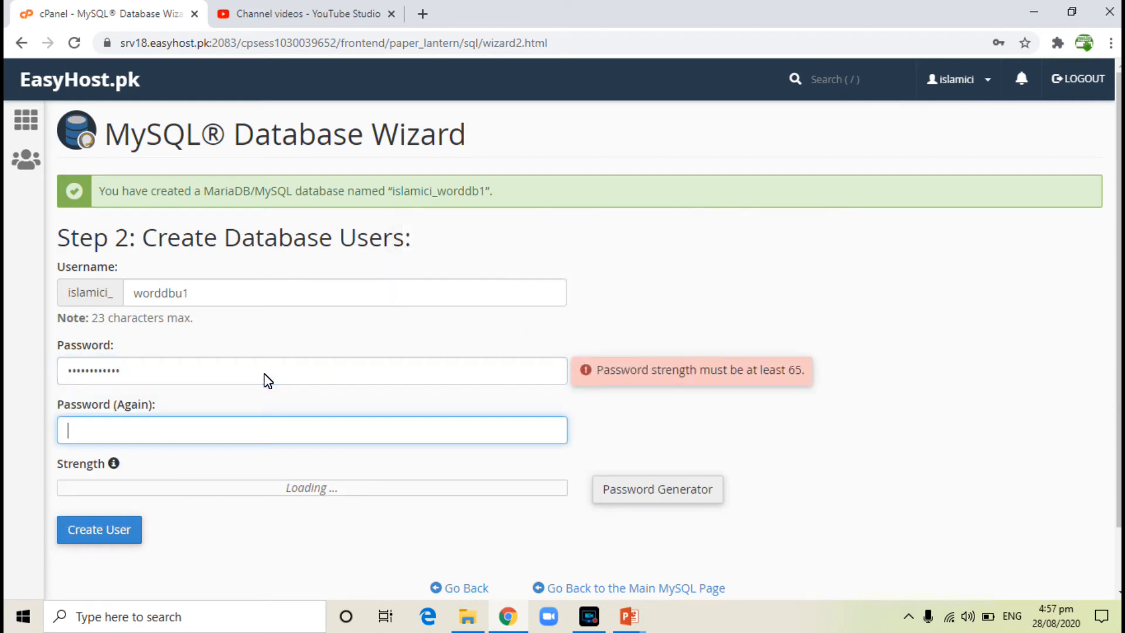
pyautogui.hotkey('ctrl', 'v')
pyautogui.click(121, 525)
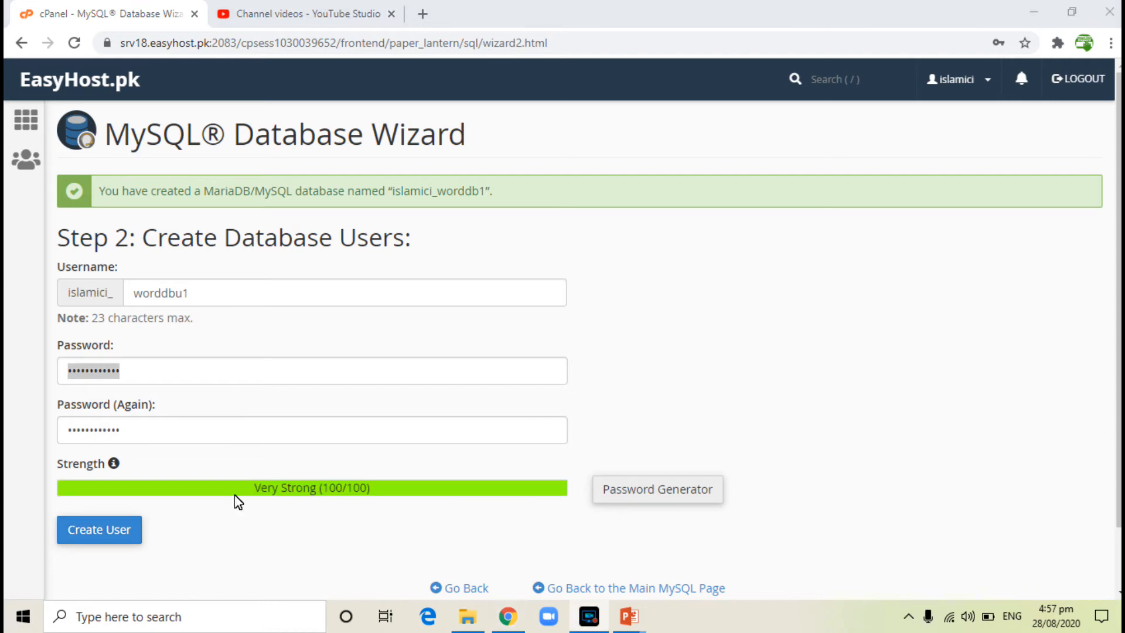
pyautogui.click(103, 529)
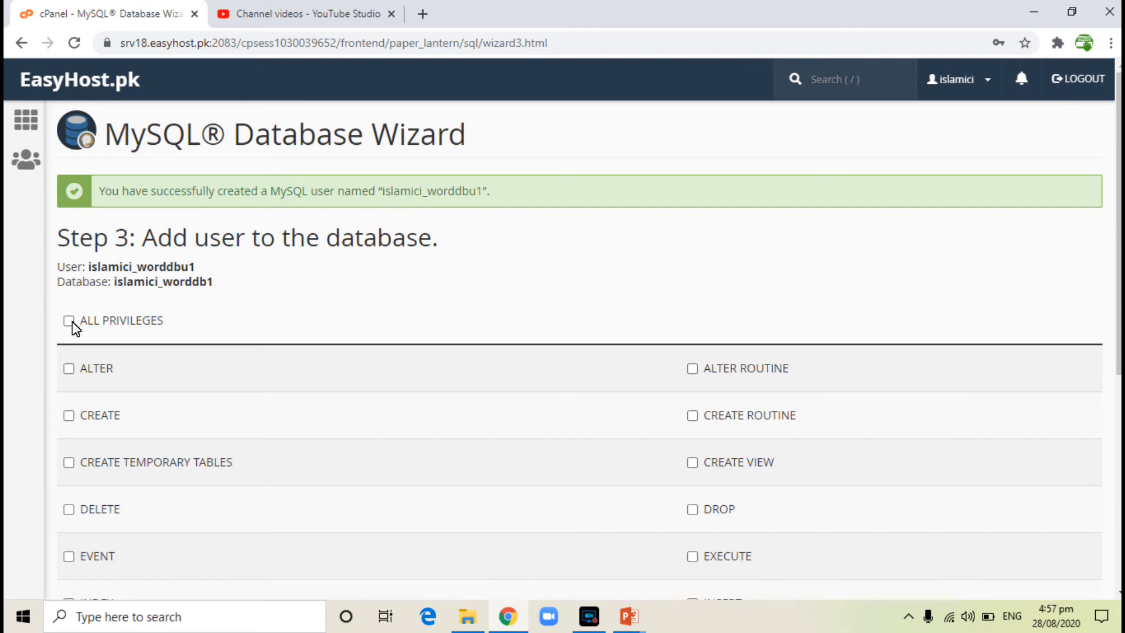
# Grant islamici_worddbu1 all privileges on islamici_worddb1 and proceed to the wizard's next step.
pyautogui.click(68, 324)
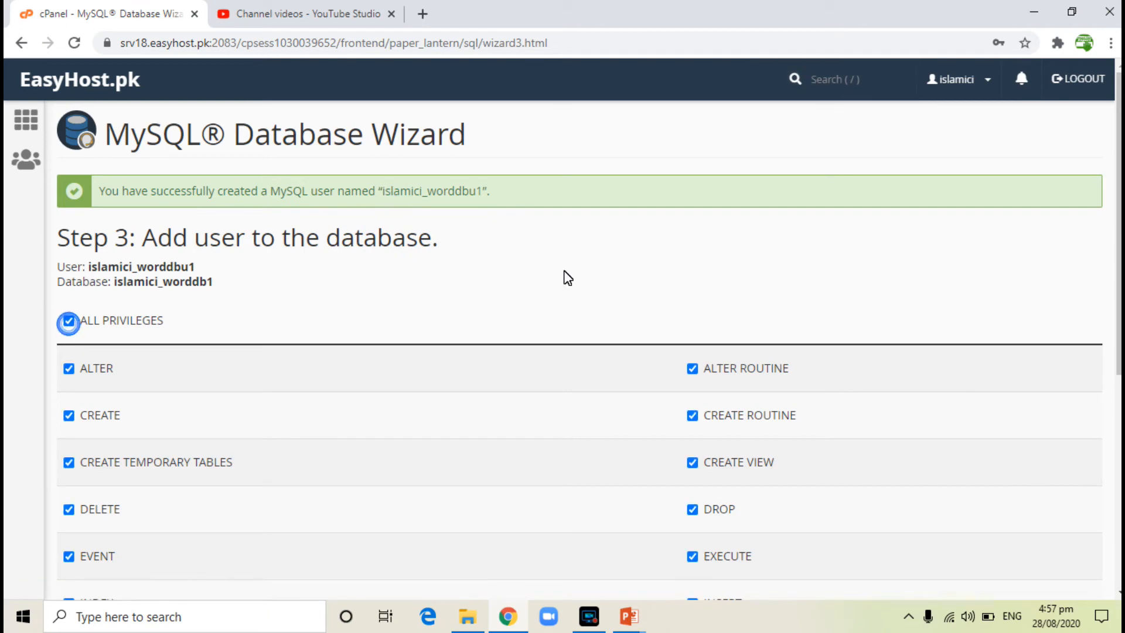
pyautogui.scroll(-5, 1120, 236)
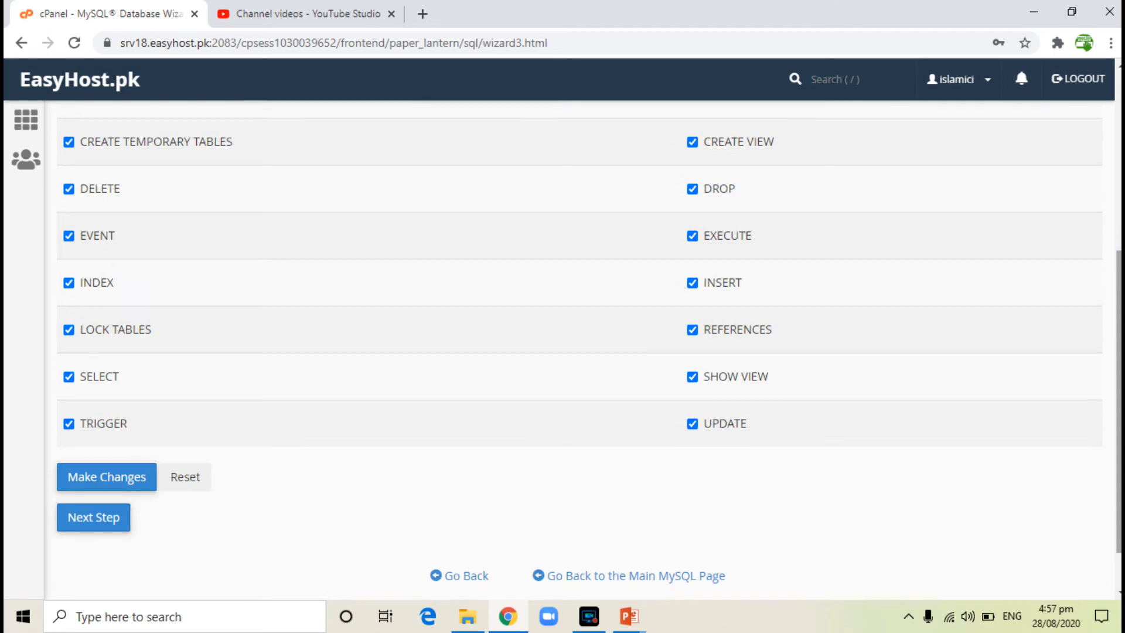
pyautogui.click(100, 515)
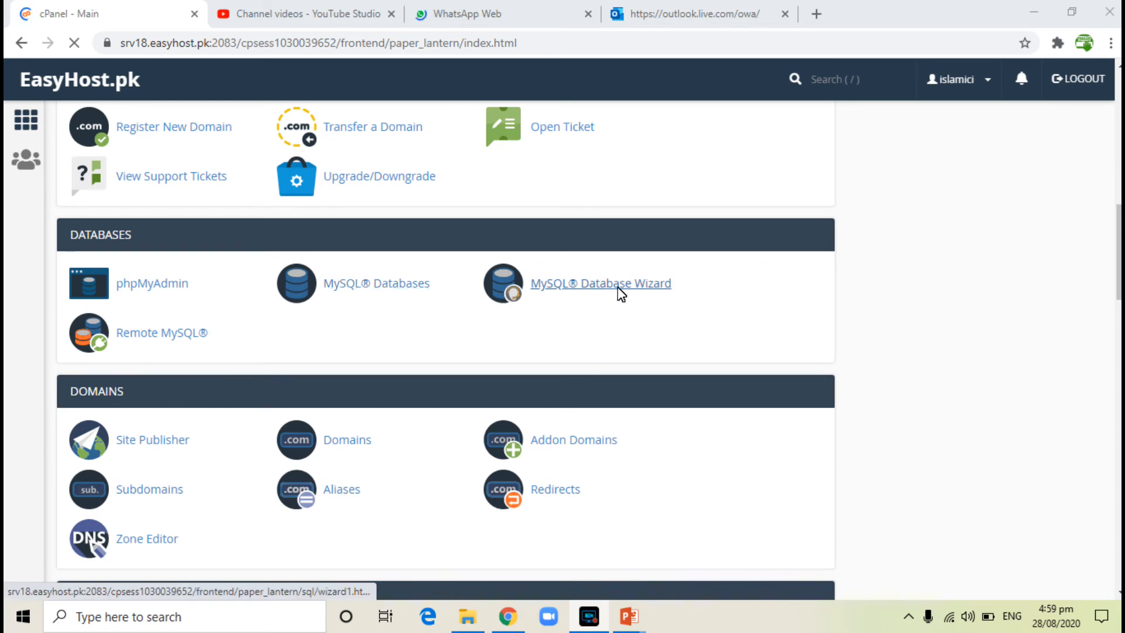
# Open phpMyAdmin from the databases section and return to the cPanel main page.
pyautogui.click(151, 285)
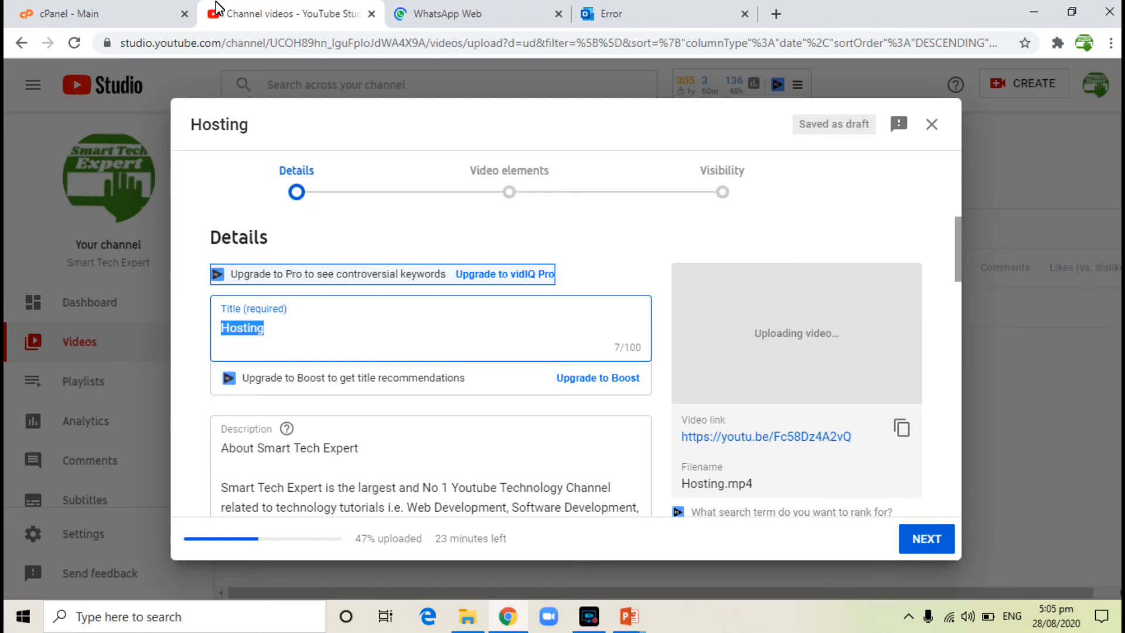
pyautogui.click(117, 12)
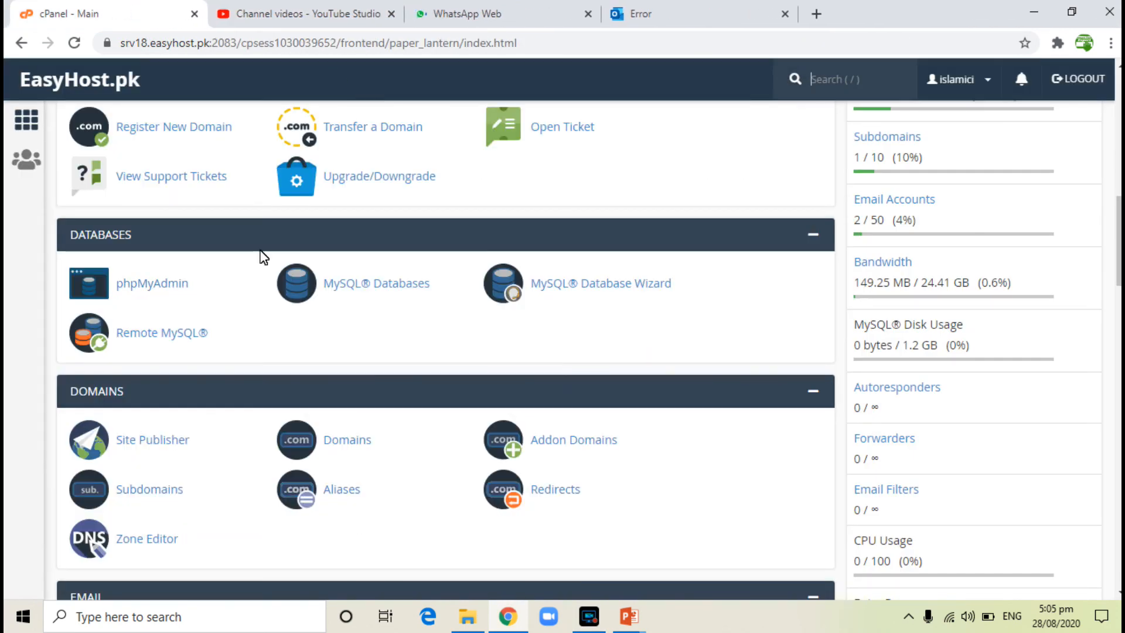
# Open Remote MySQL and examine the form for adding an access host and the list of existing access hosts.
pyautogui.click(155, 337)
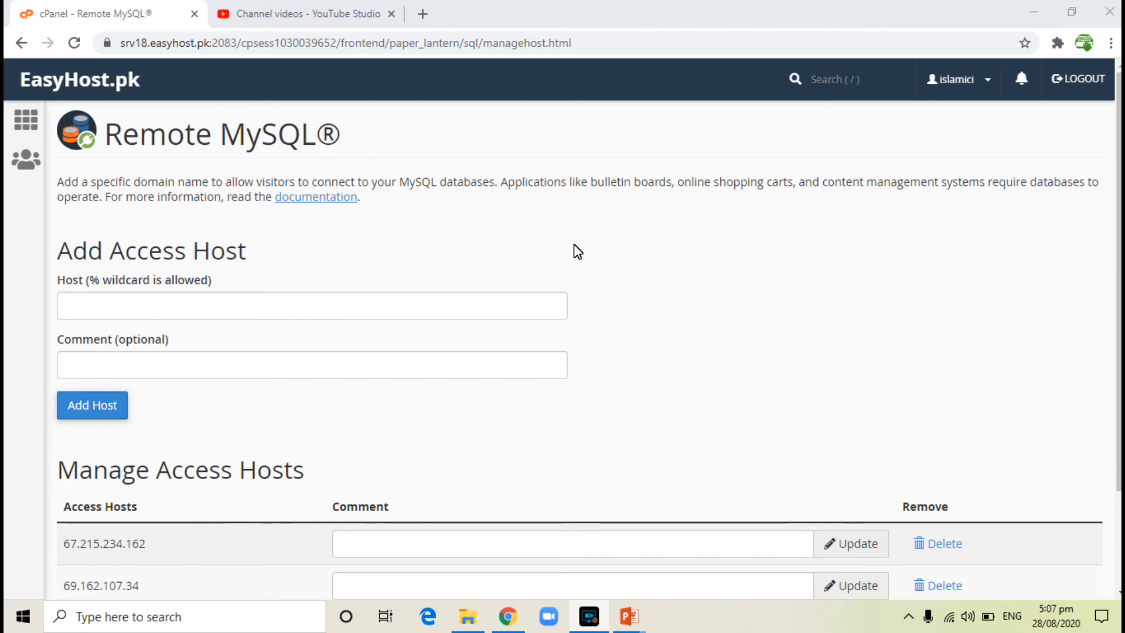
pyautogui.click(174, 301)
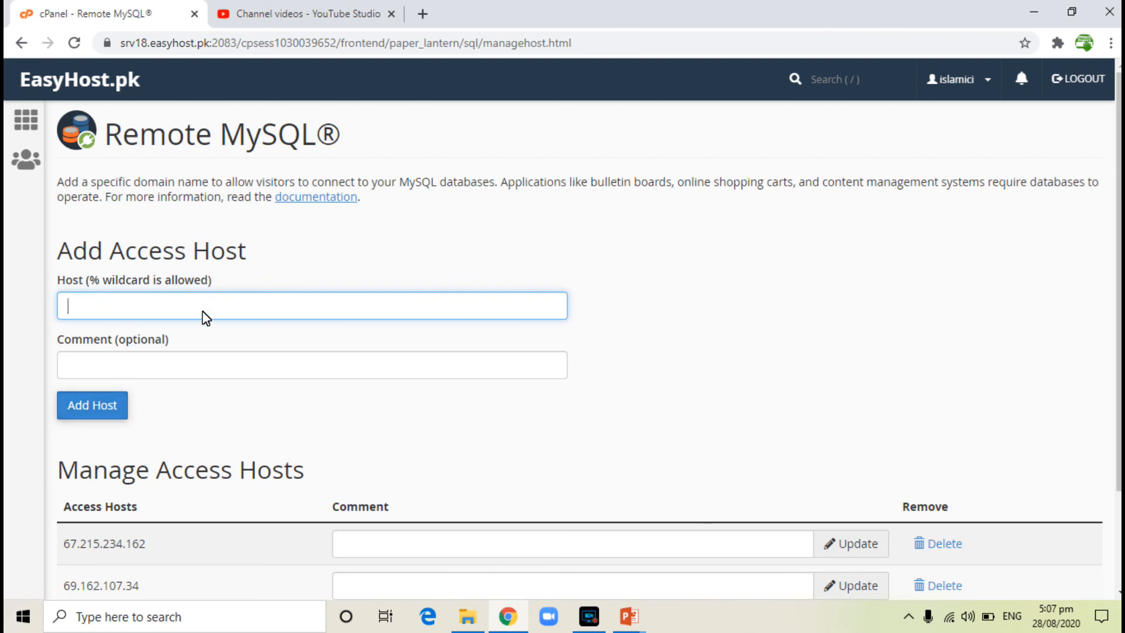
pyautogui.moveTo(1119, 182); pyautogui.dragTo(1119, 248)
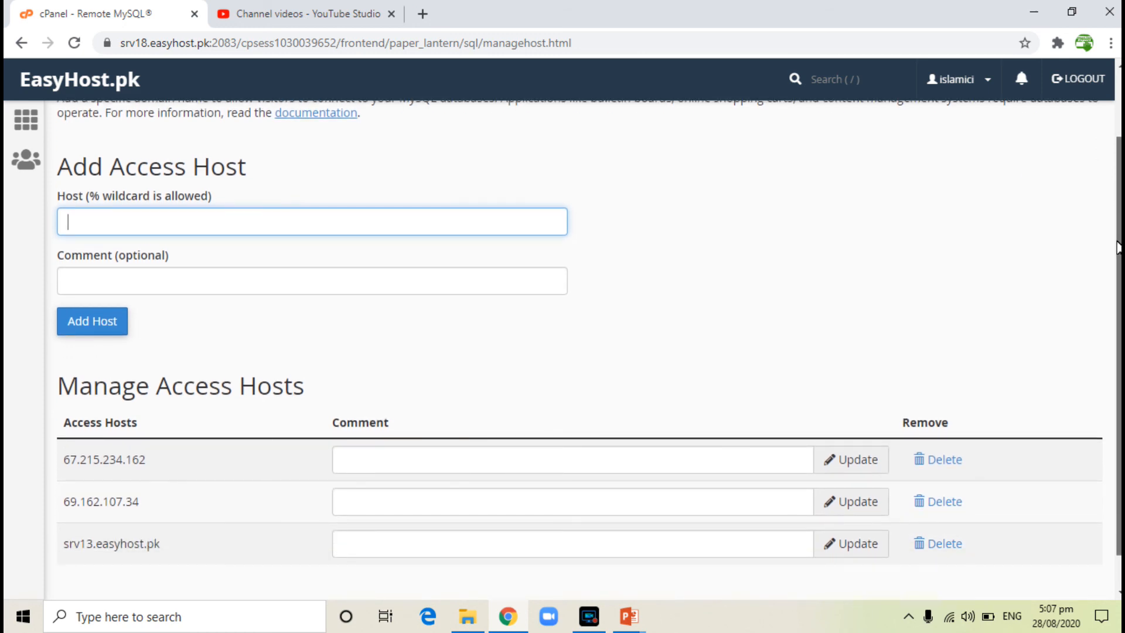
pyautogui.moveTo(1119, 248); pyautogui.dragTo(1119, 159)
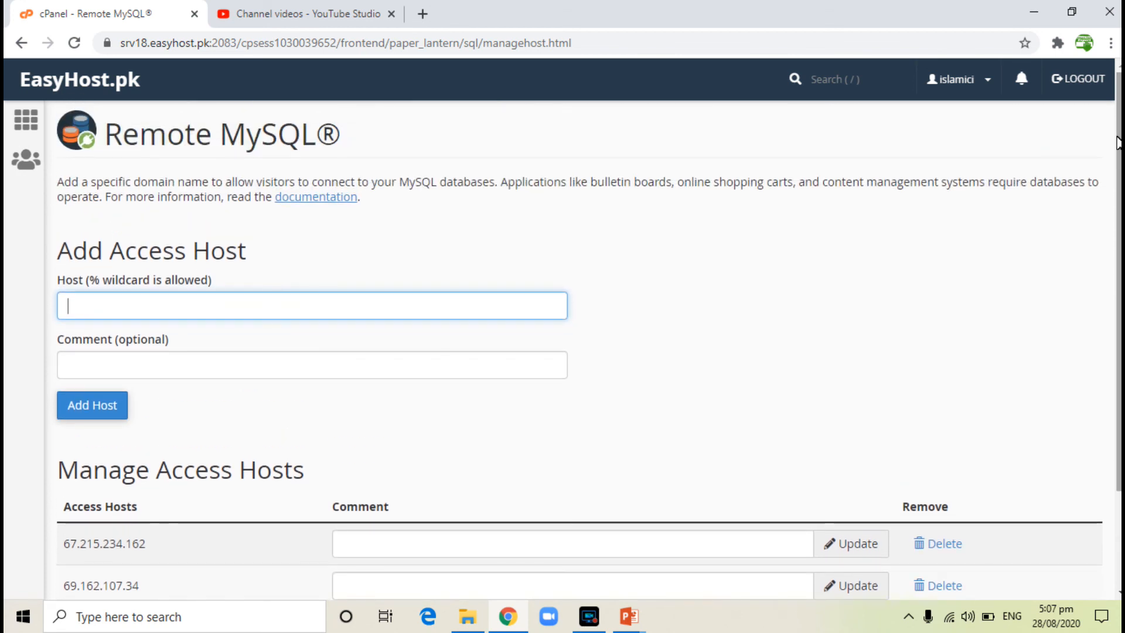